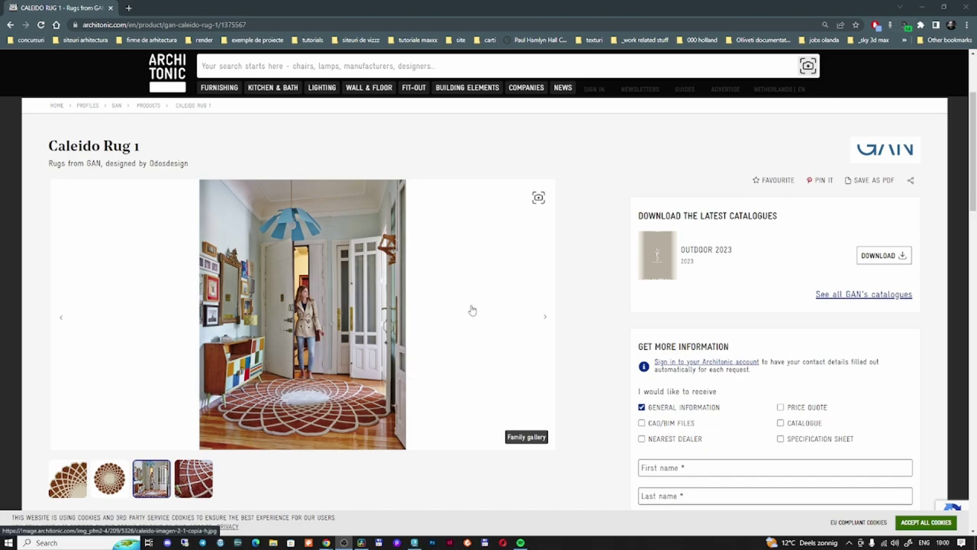
Enlarge the Caleido Rug 1 product photo and browse to the next gallery image.
left_click(388, 345)
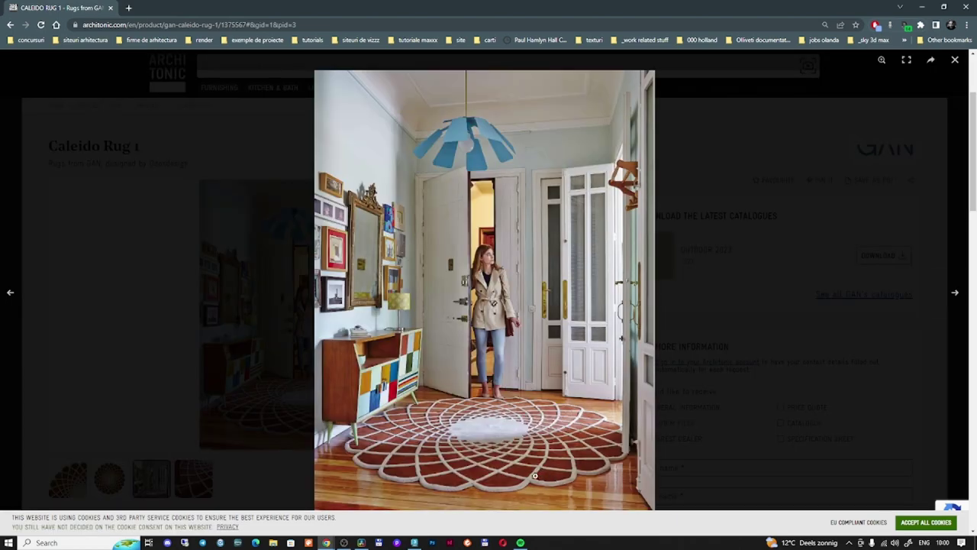
key("Right")
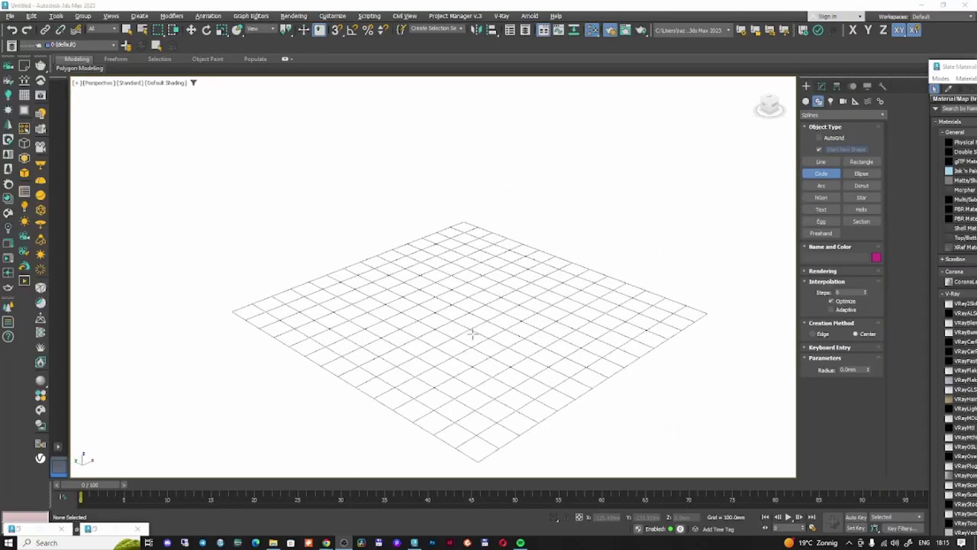
In the top view, draw a circle centred on the grid origin and set its radius to 1500 mm.
key("m")
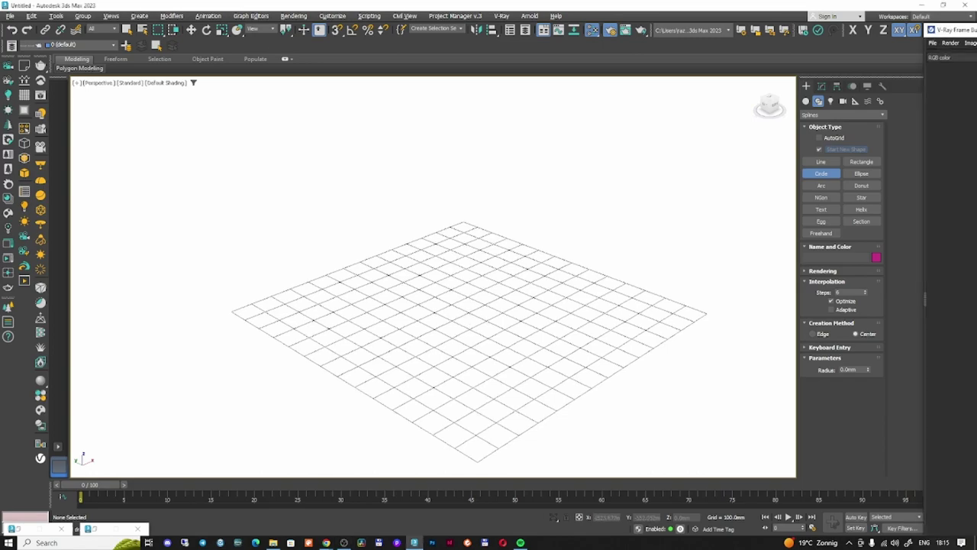
key("t")
middle_click_drag(416, 306, 415, 299)
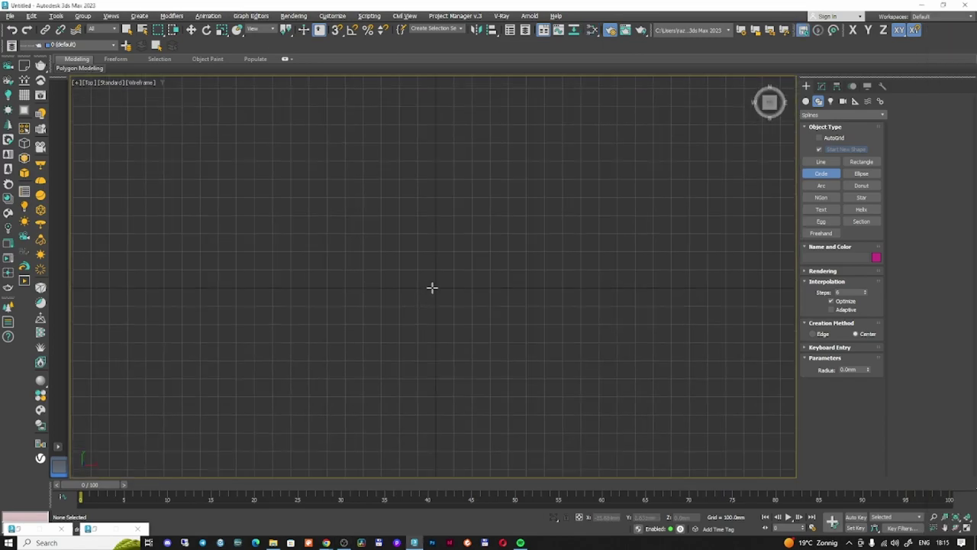
left_click_drag(436, 288, 517, 183)
left_click(818, 87)
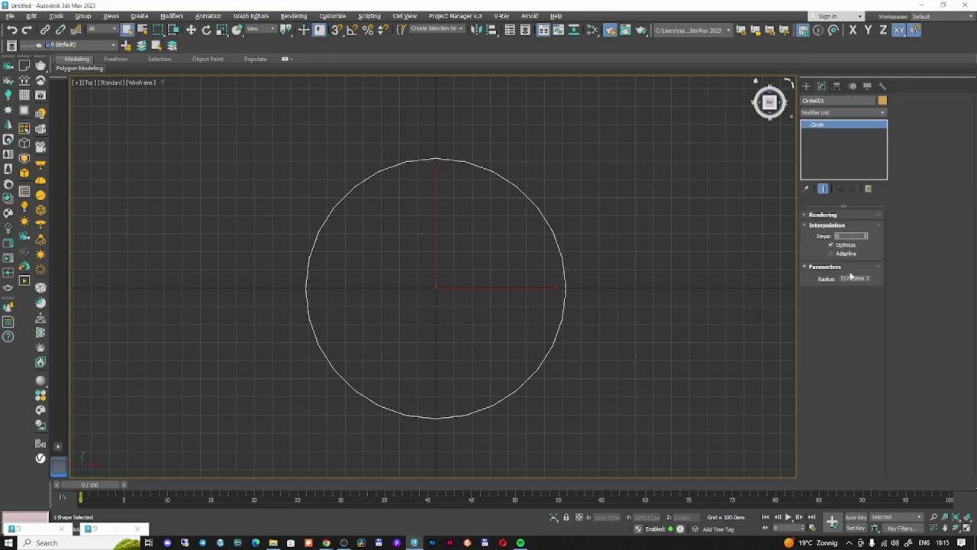
double_click(853, 277)
type("1500")
key("Return")
scroll(529, 271, "down", 3)
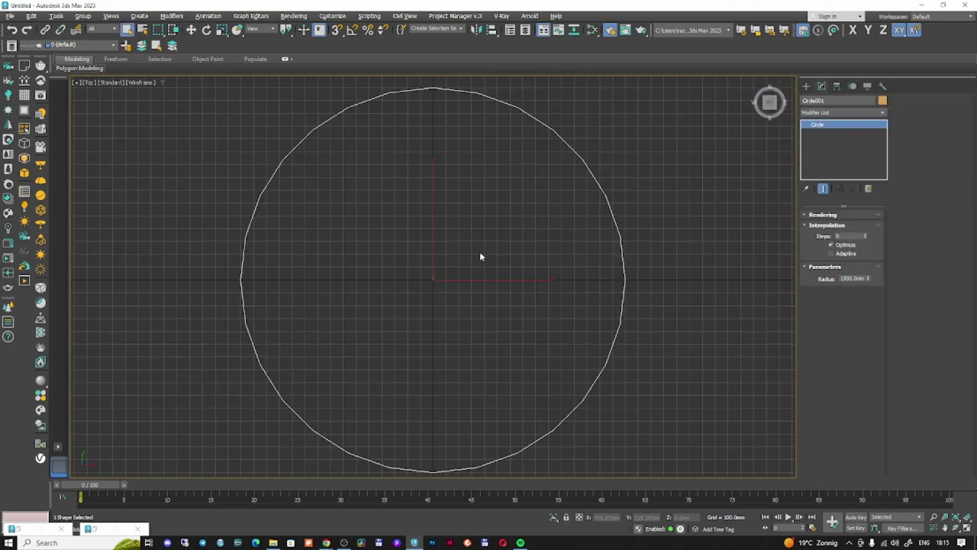
Adjust the circle's interpolation steps until its outline is smooth.
scroll(477, 255, "down", 2)
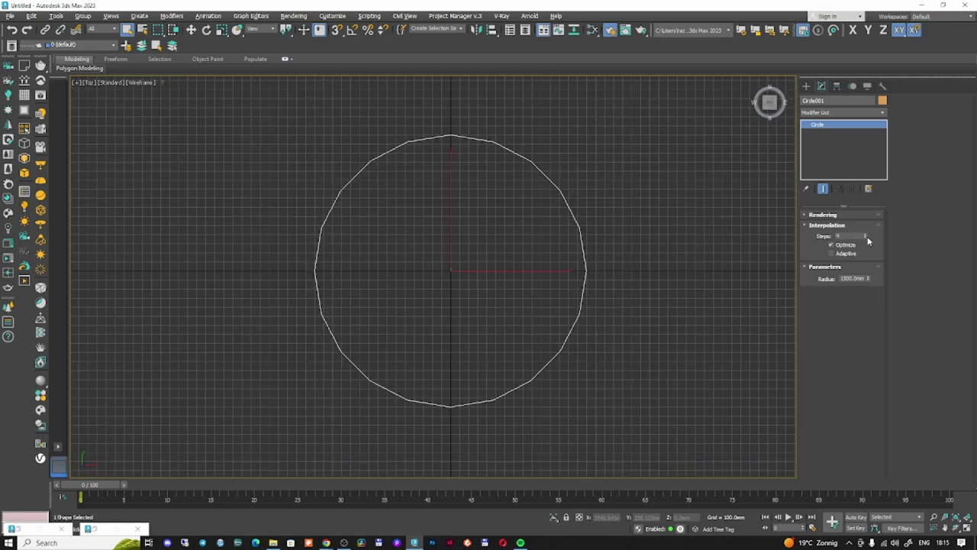
left_click_drag(867, 236, 868, 241)
left_click(867, 239)
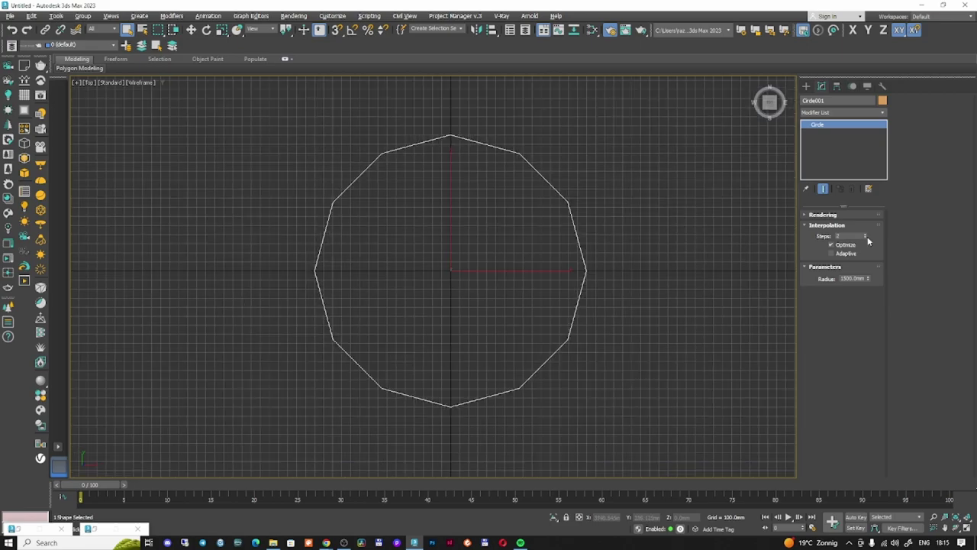
left_click_drag(867, 236, 867, 229)
left_click(806, 86)
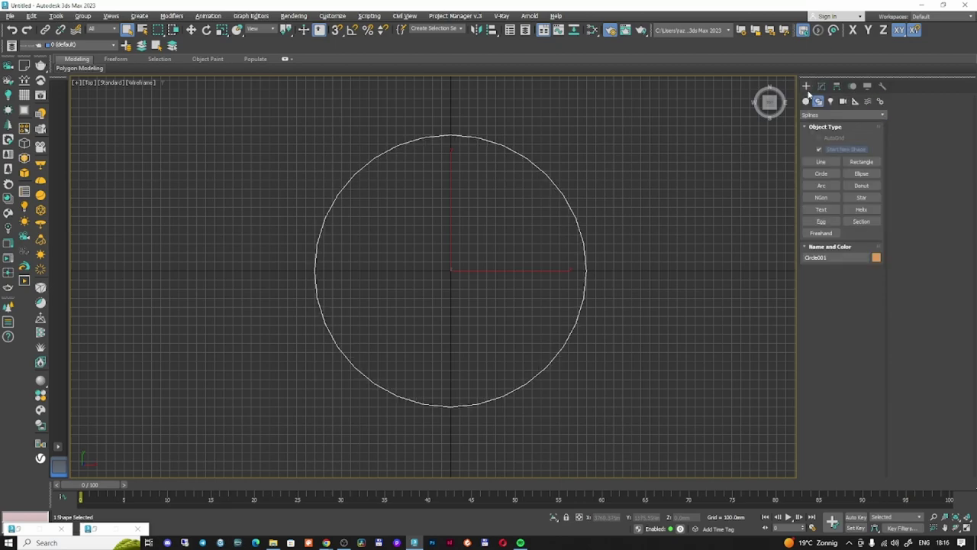
Switch to Chrome and open the downloaded caleido-b.jpg to check the rug image's pixel dimensions.
key("alt+Tab")
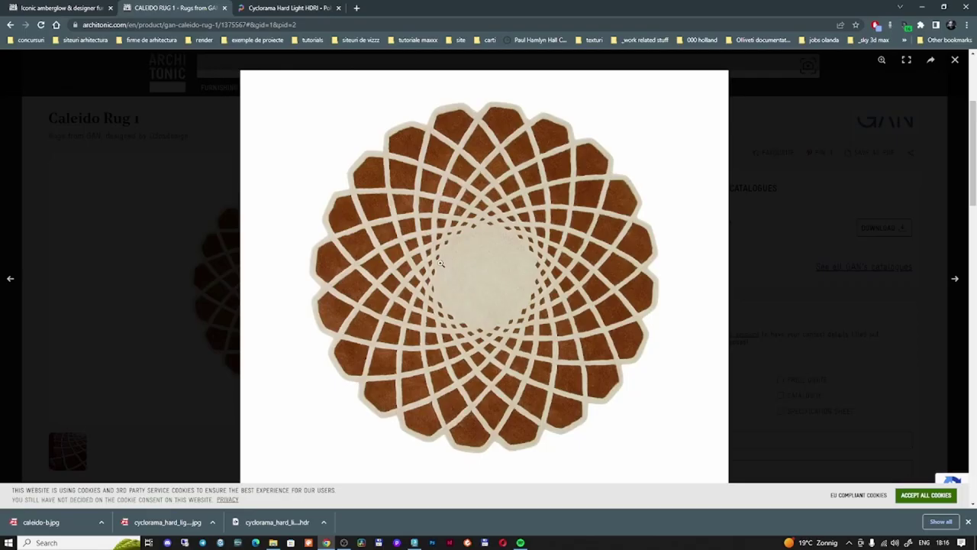
left_click(440, 263)
left_click(440, 262)
key("Escape")
left_click(42, 521)
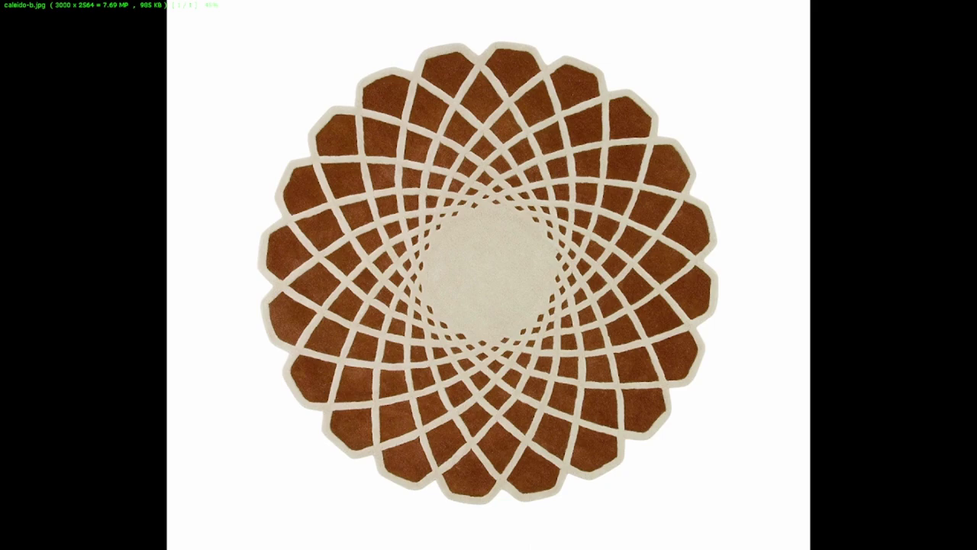
key("Escape")
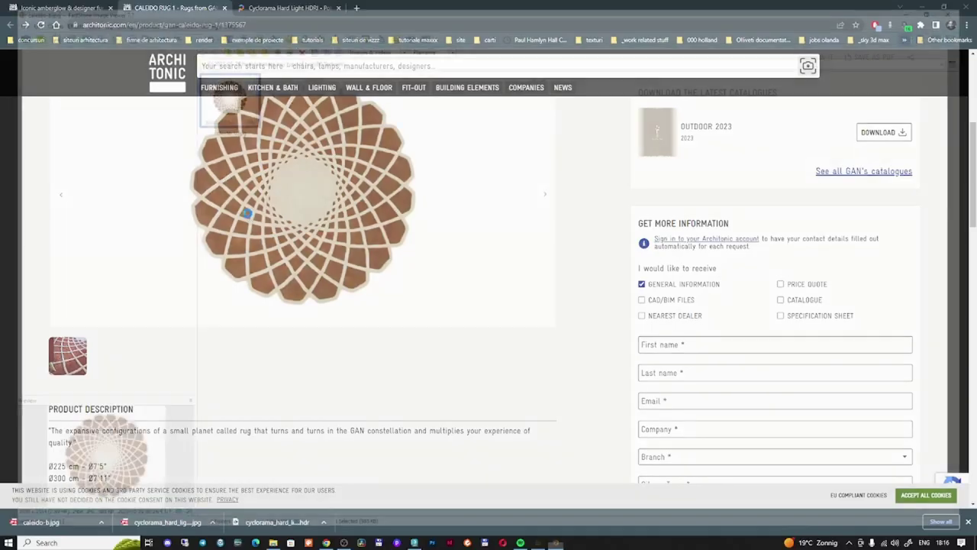
key("Escape")
left_click(921, 7)
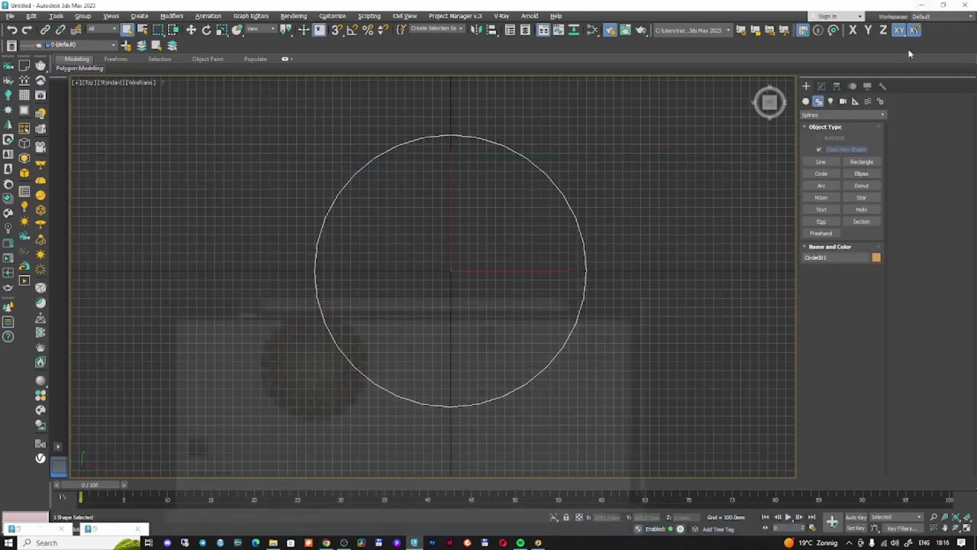
Draw a rectangle over the circle and set its length to 3000 mm and width to 2564 mm.
left_click(861, 162)
mouse_move(441, 281)
left_mouse_down()
mouse_move(493, 207)
mouse_move(585, 152)
left_mouse_up()
left_click(821, 86)
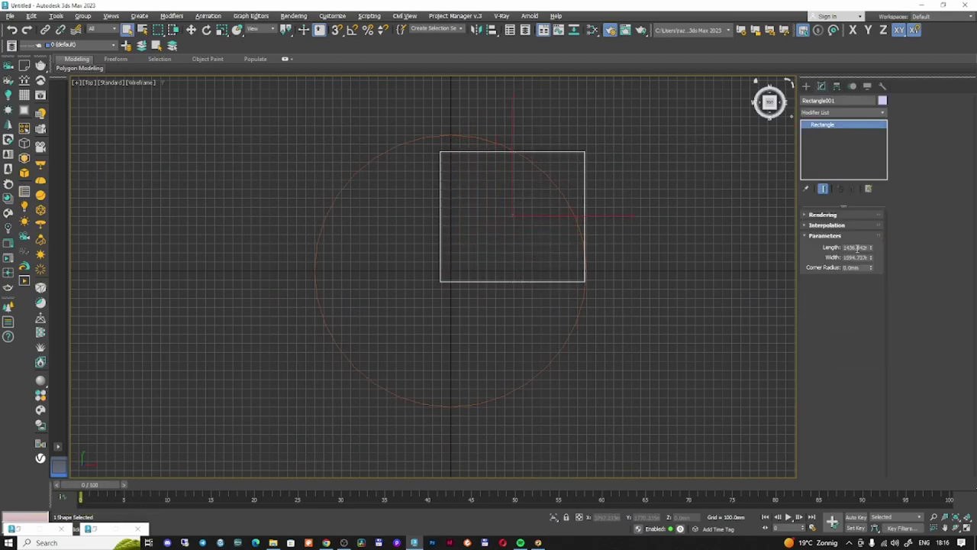
double_click(855, 247)
type("15")
type("000")
key("Tab")
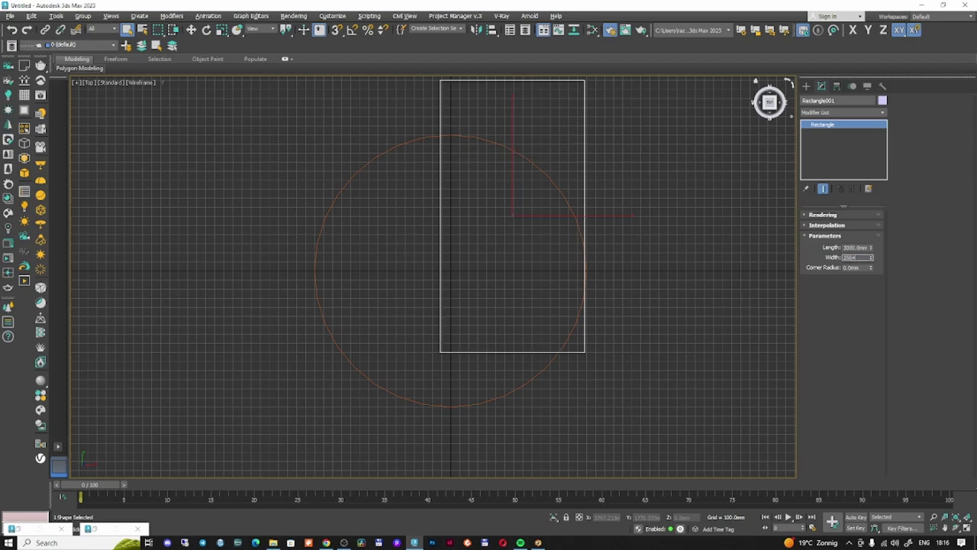
type("2564.4")
key("Return")
Move the rectangle towards the circle's centre and add an Edit Poly modifier to it.
middle_click_drag(512, 242, 521, 273)
right_click(524, 255)
left_click(528, 267)
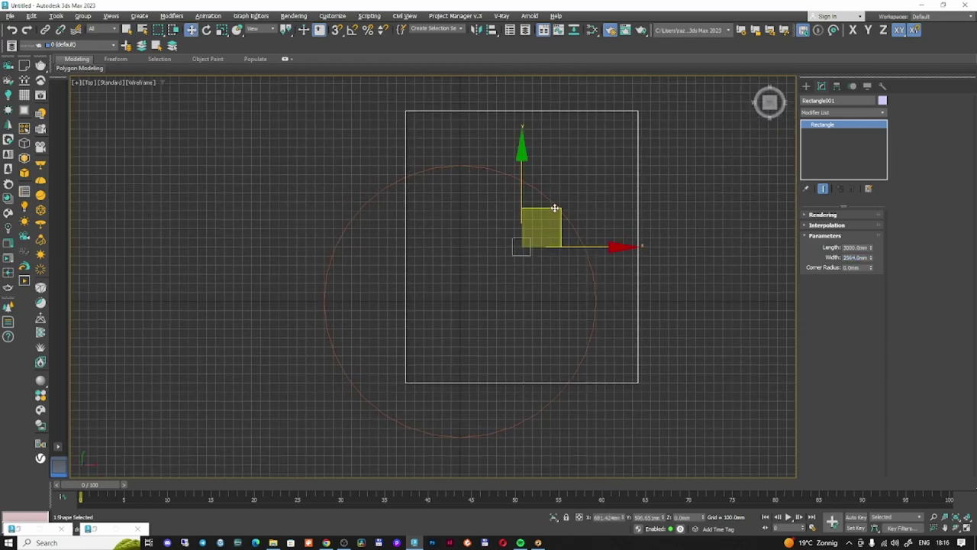
middle_click_drag(555, 208, 479, 250)
left_click(844, 112)
left_click(834, 150)
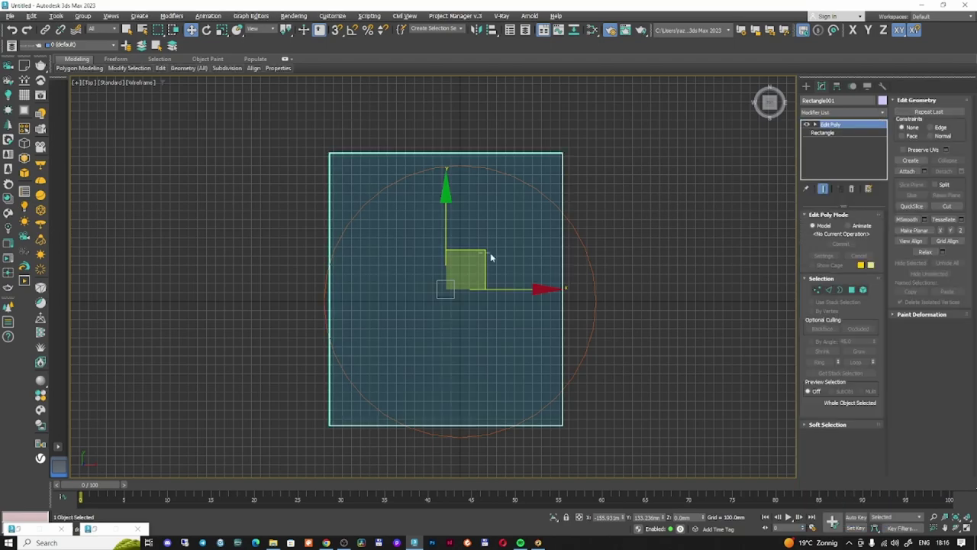
Rotate the rectangle 90 degrees and centre it on the circle, with the top view shown shaded.
left_click(565, 271)
left_click(518, 282)
left_click_drag(483, 253, 493, 281)
key("F3")
right_click(496, 256)
left_click(510, 273)
key("F3")
right_click(493, 281)
left_click(511, 298)
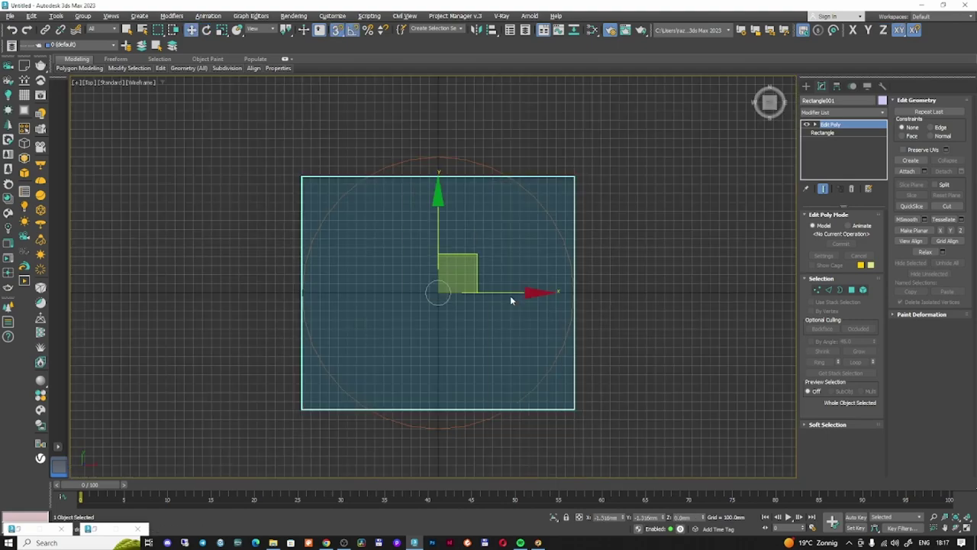
left_click(611, 277)
key("F3")
left_click(506, 282)
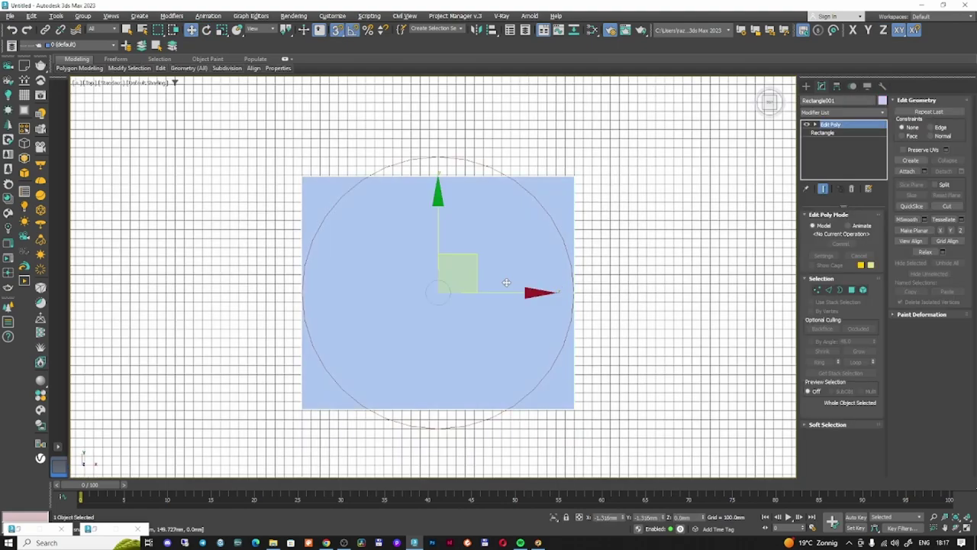
Create a new view named rug in the maximized Slate Material Editor.
key("m")
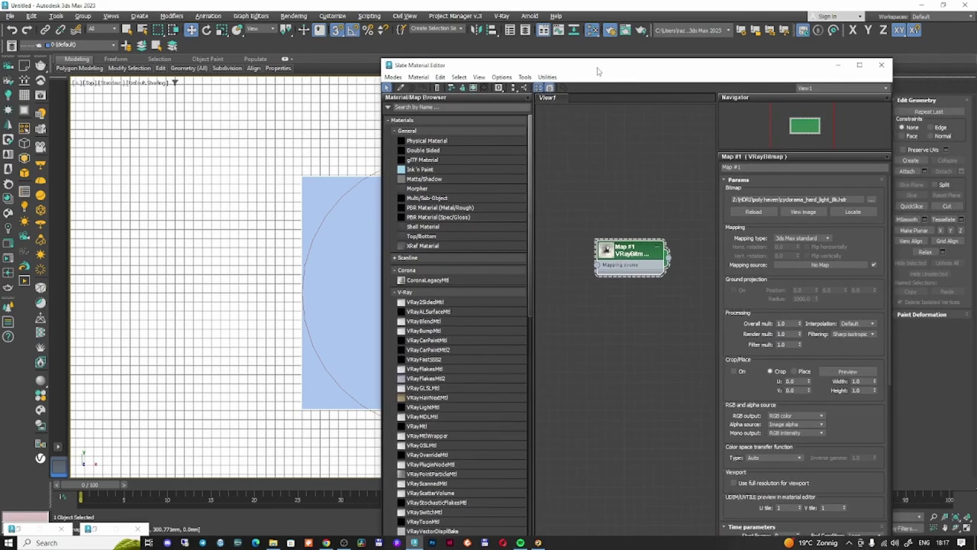
double_click(597, 71)
right_click(195, 37)
left_click(224, 38)
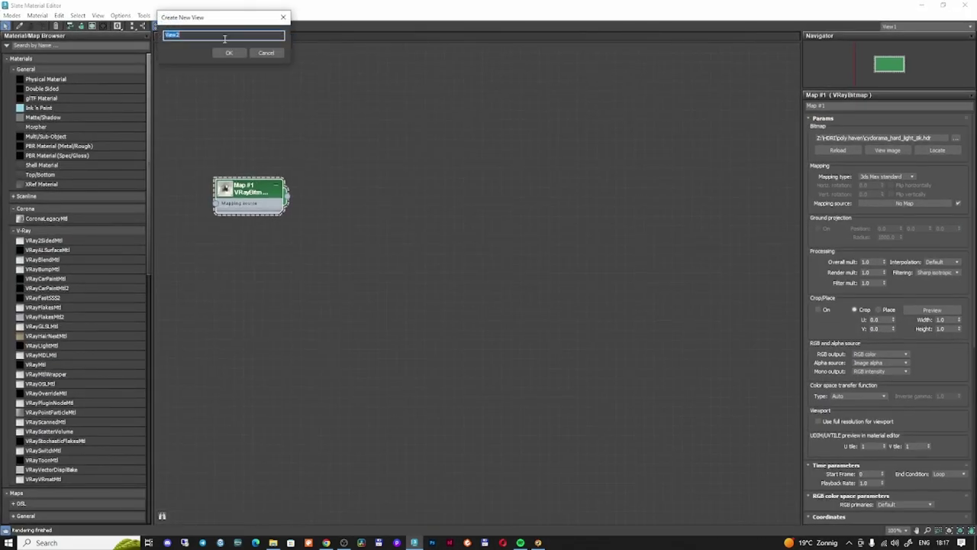
type("rug")
key("Return")
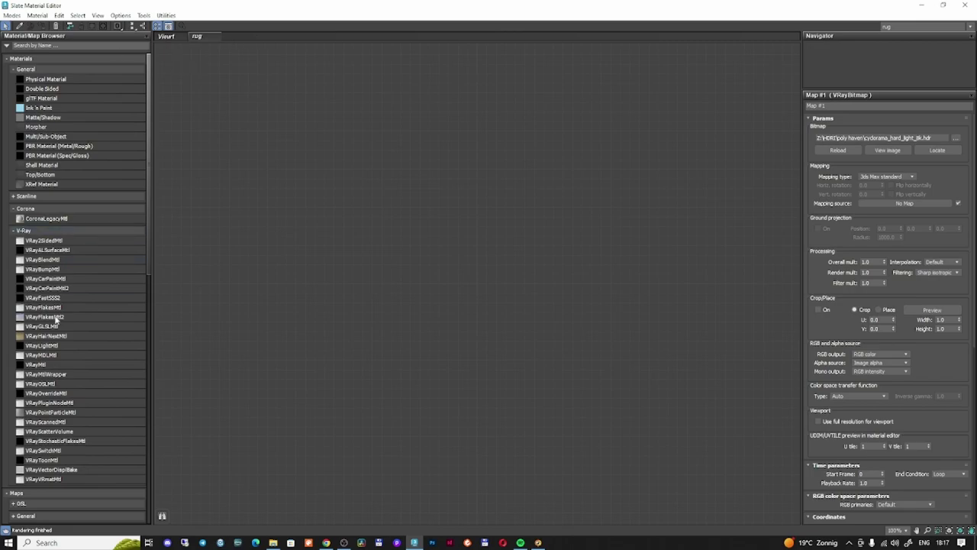
Add a VRayMtl material and a VRayBitmap map that loads caleido-b.jpg from the textures folder.
left_click_drag(45, 364, 475, 175)
scroll(37, 238, "down", 10)
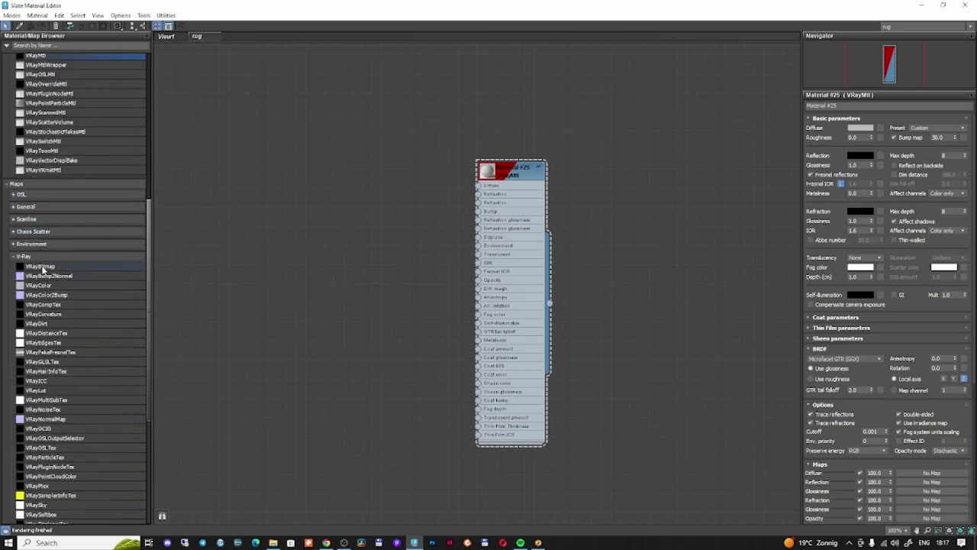
double_click(44, 266)
left_click(175, 26)
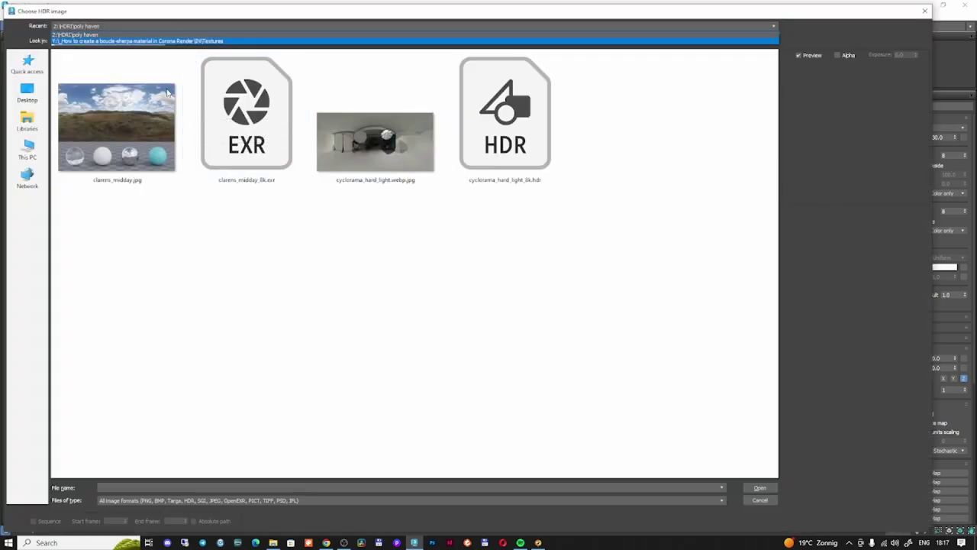
left_click(172, 210)
left_click(150, 42)
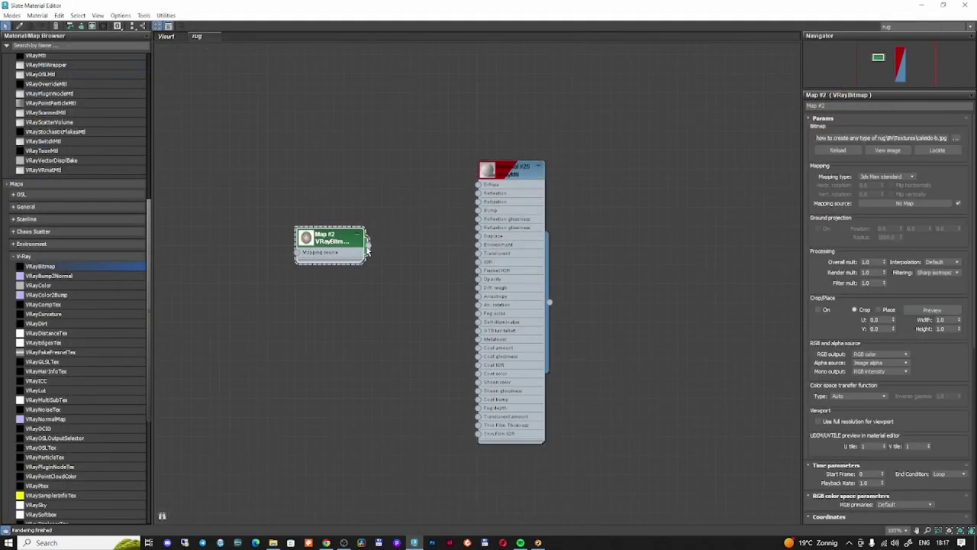
Connect the rug bitmap to the material's Diffuse input and apply the material to the rectangle.
left_click_drag(366, 246, 485, 184)
double_click(607, 9)
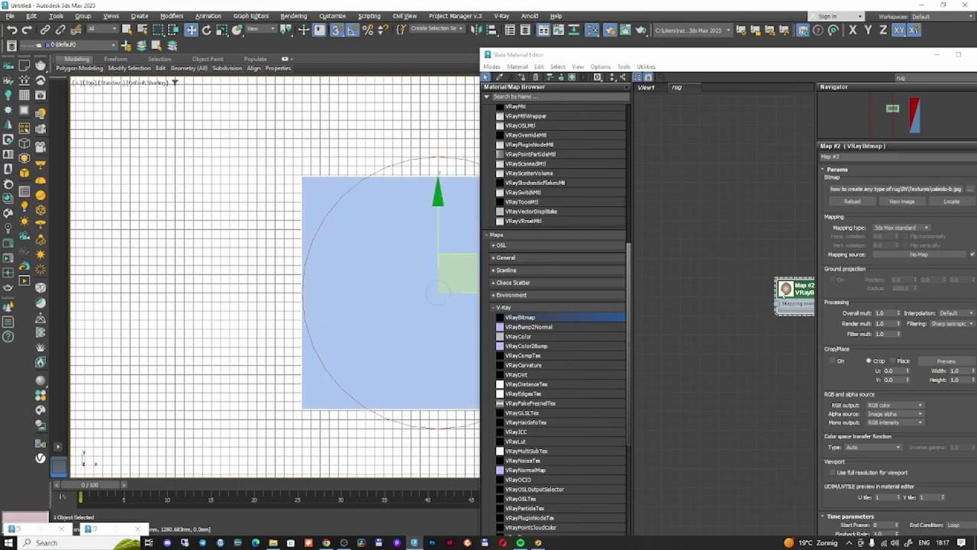
key("m")
left_click(828, 113)
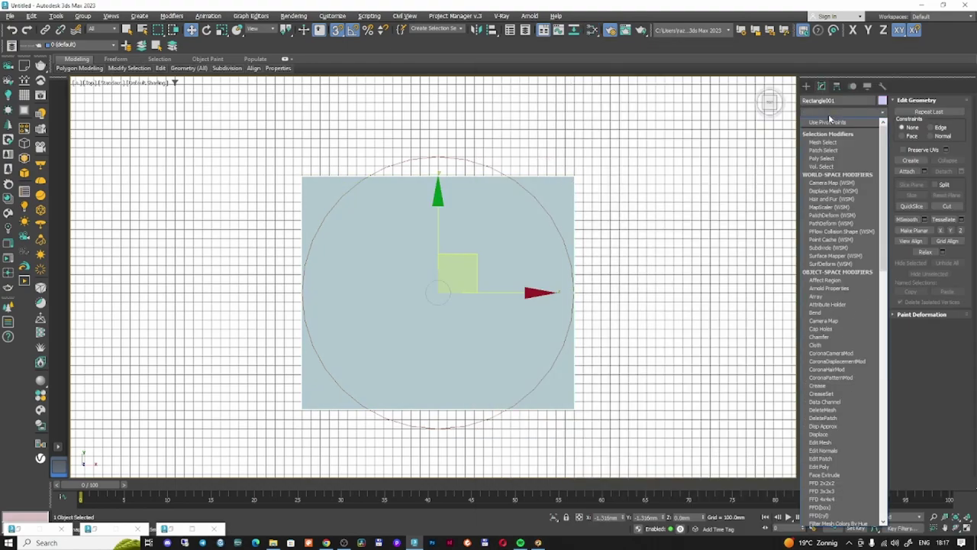
key("u")
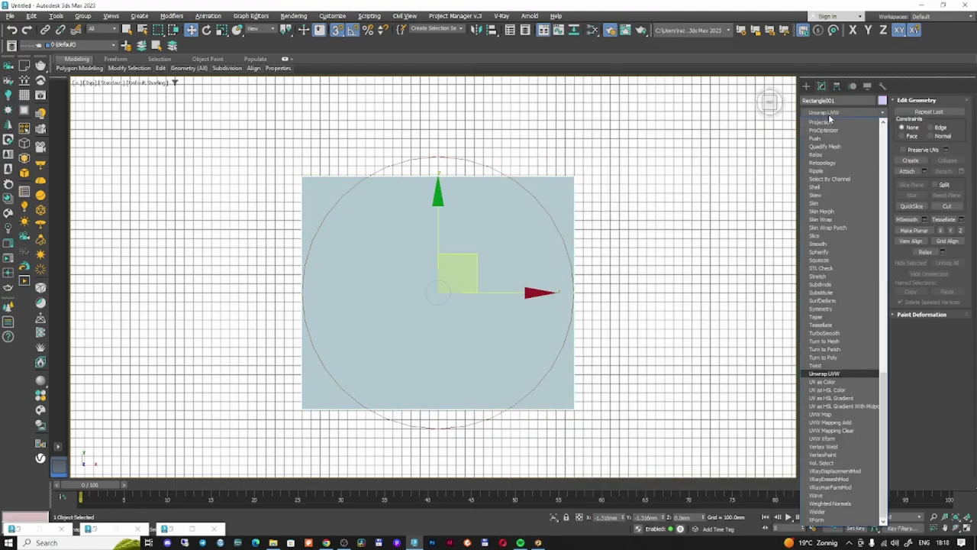
key("e")
key("Return")
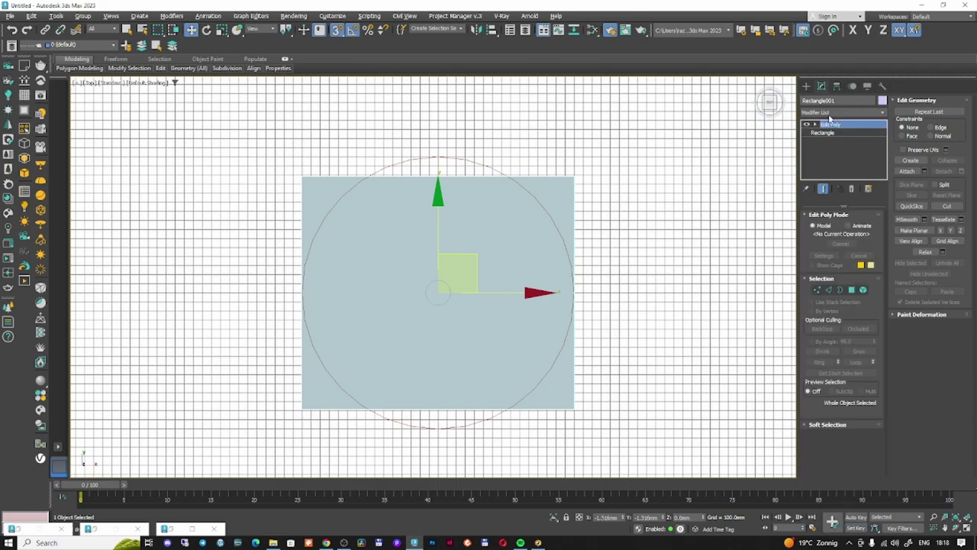
Add a UVW Map modifier with planar mapping to the rectangle.
left_click(829, 114)
key("u")
key("u")
key("Return")
middle_click_drag(486, 298, 486, 287)
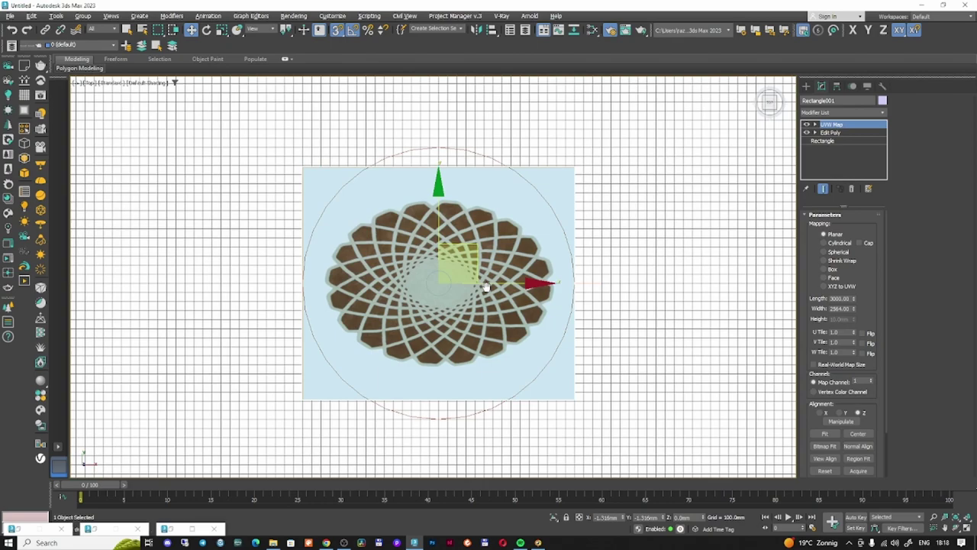
middle_click_drag(486, 286, 485, 286)
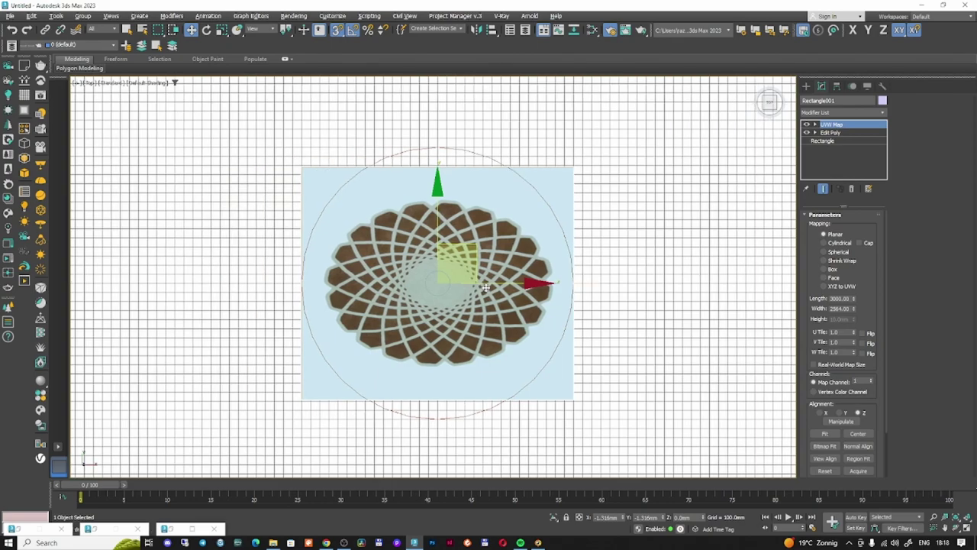
Set the UVW mapping length to 2564 mm and width to 3000 mm.
double_click(843, 299)
type("2564")
key("Tab")
type("3000")
key("Return")
middle_click_drag(472, 224, 462, 243)
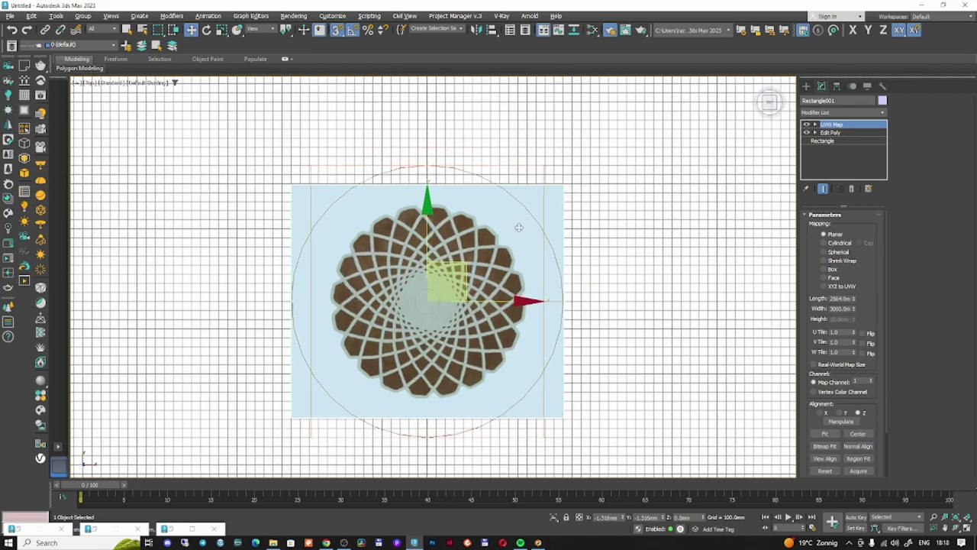
Scale the reference rectangle uniformly to about 139% so the rug image fills the circle.
right_click(462, 243)
left_click(472, 268)
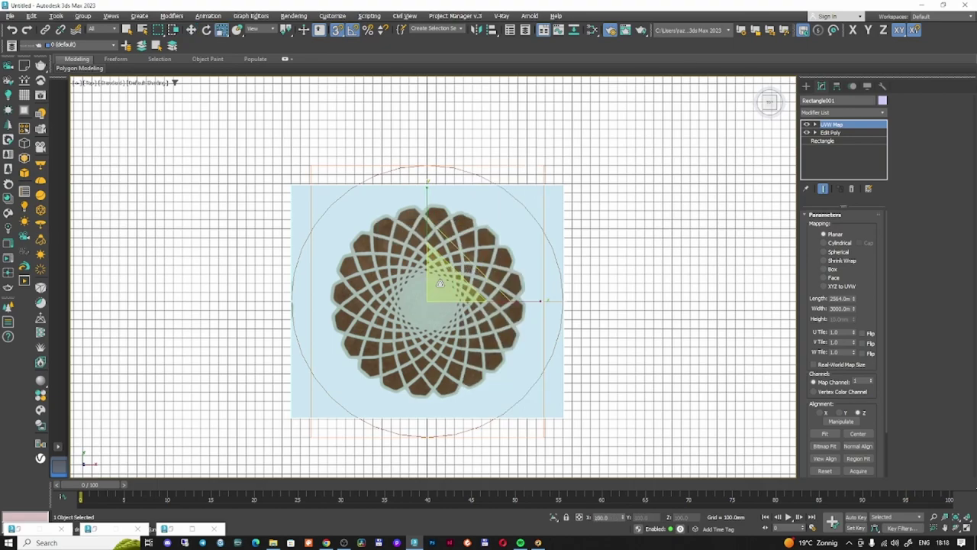
scroll(449, 263, "up", 4)
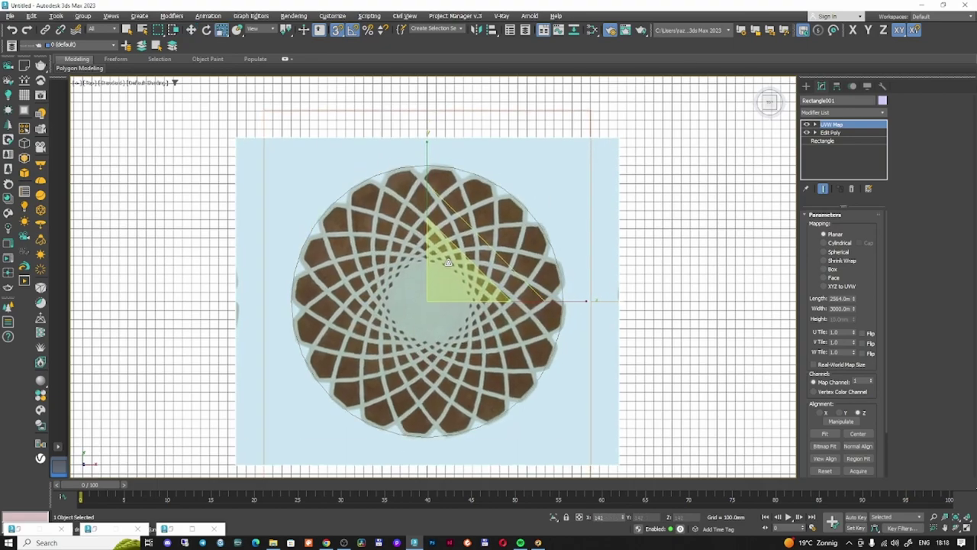
Turn off snapping and move the reference rectangle slightly to centre the rug image within the circle.
right_click(427, 262)
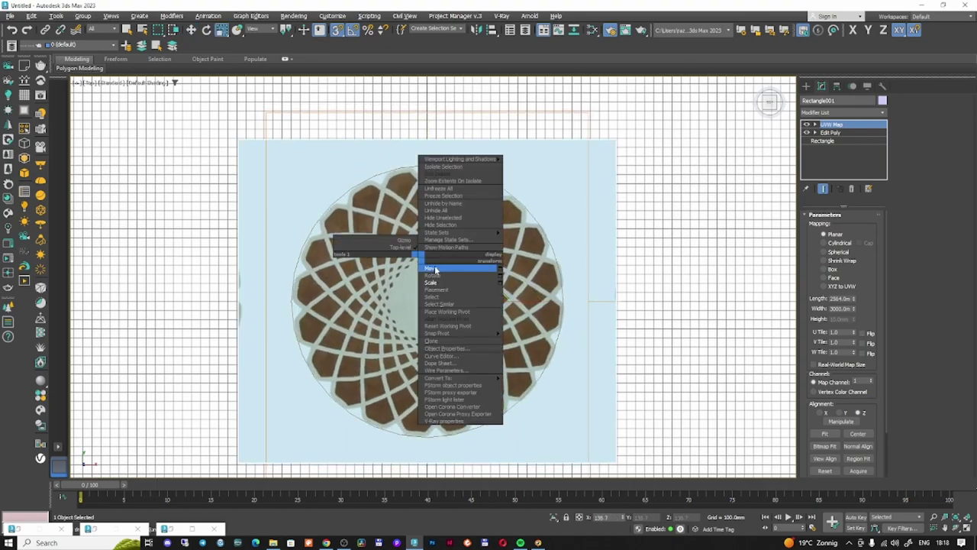
left_click(432, 272)
left_click_drag(430, 299, 445, 270)
key("ctrl+z")
left_click(352, 30)
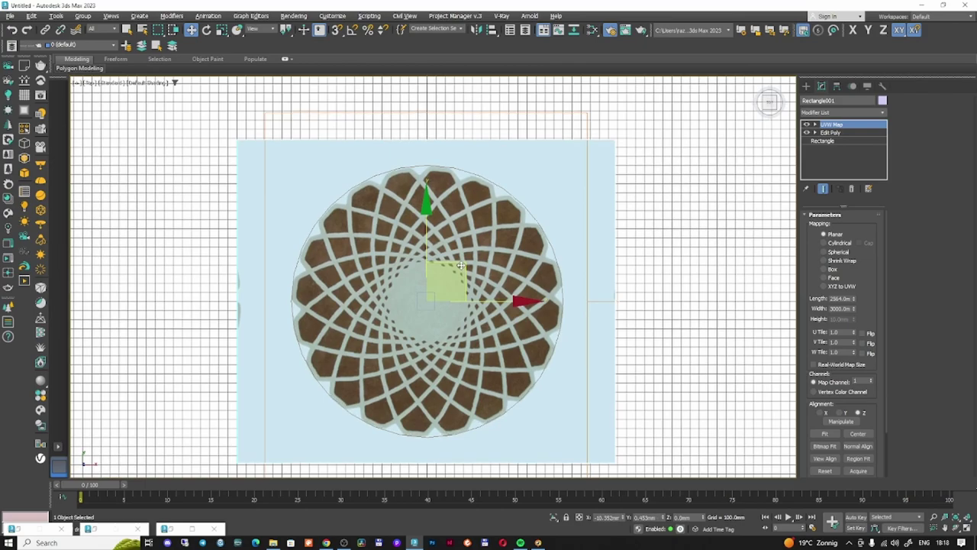
Add an Edit Spline modifier to the 1500 mm radius circle.
left_click(550, 198)
key("F3")
key("F3")
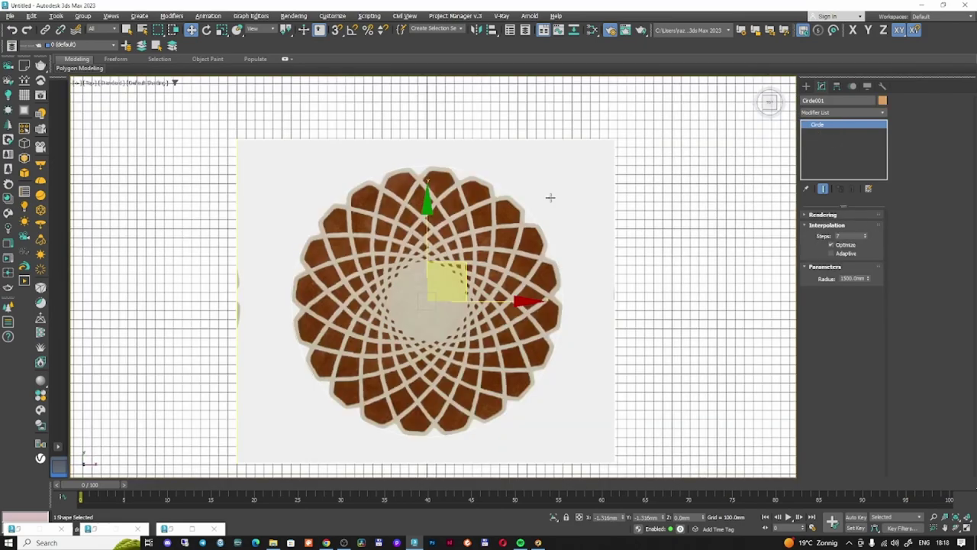
scroll(550, 198, "up", 10)
left_click(845, 112)
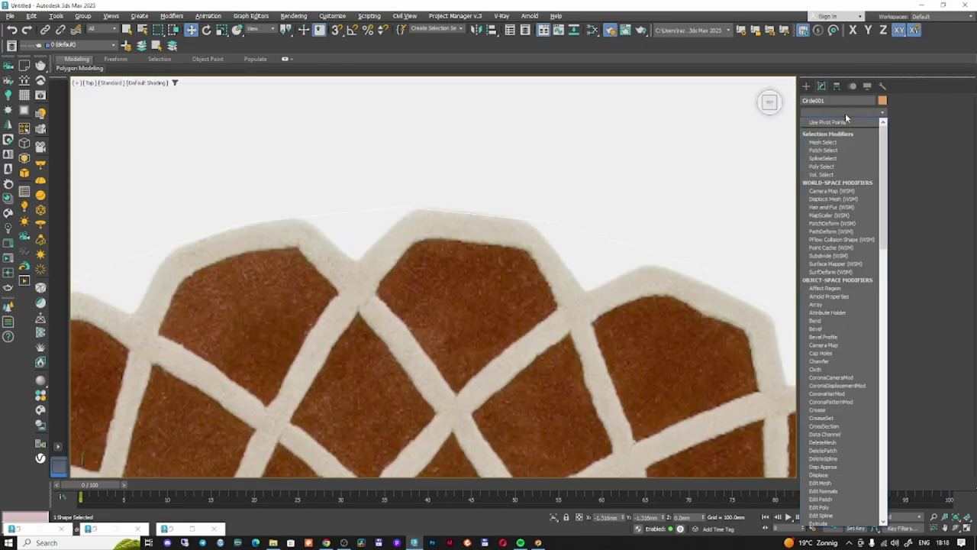
key("e")
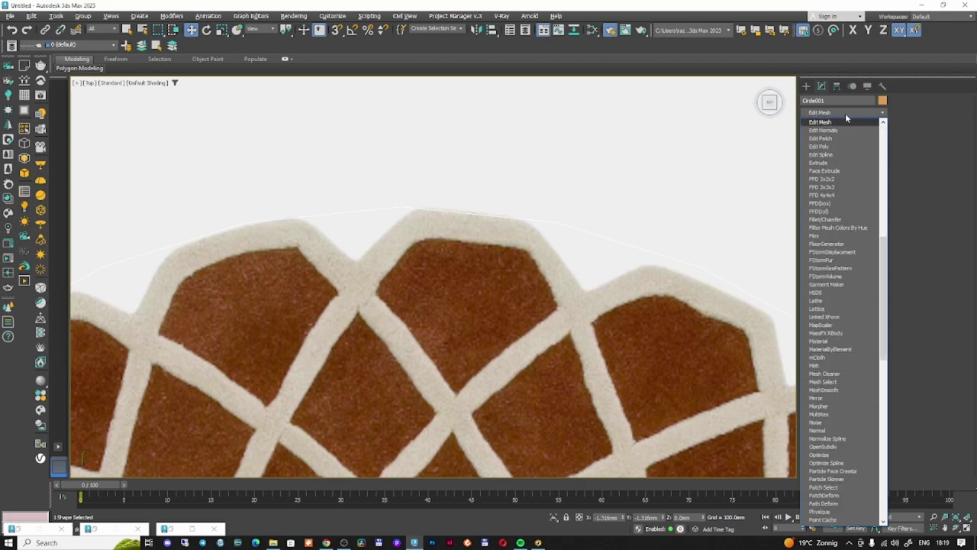
left_click(821, 155)
Refine the circle at vertex level, inserting vertices at the scallop corners and notches along the rug's upper-right edge.
key("F3")
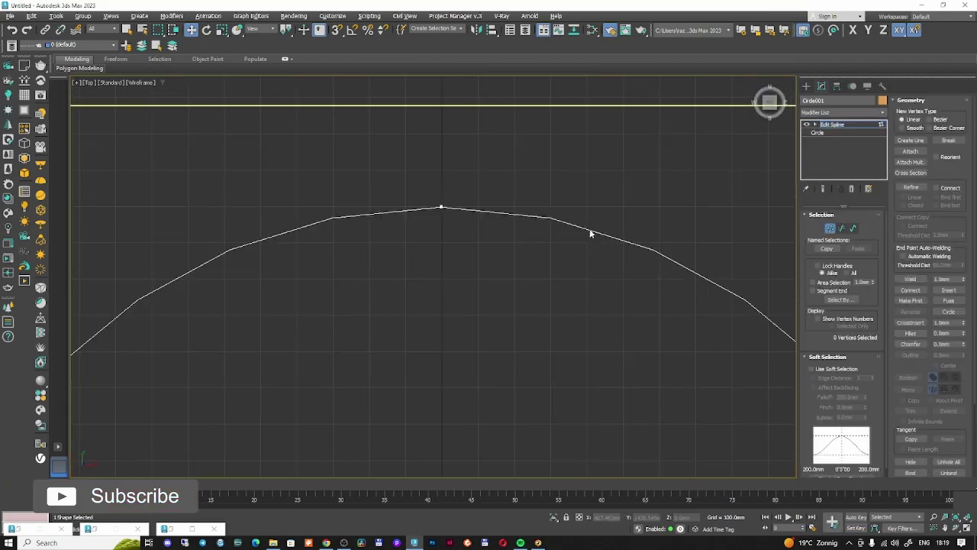
scroll(588, 232, "down", 5)
key("F3")
scroll(584, 232, "up", 6)
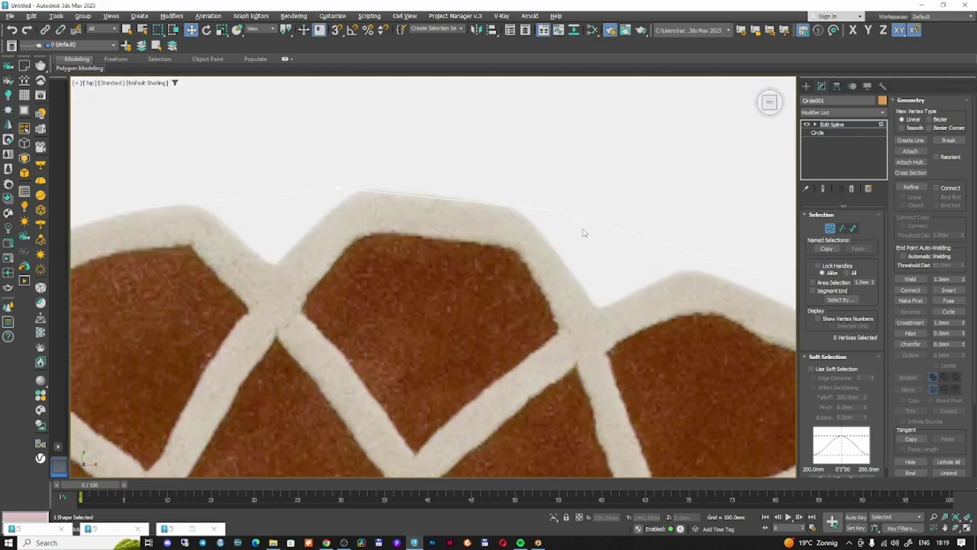
left_click(911, 187)
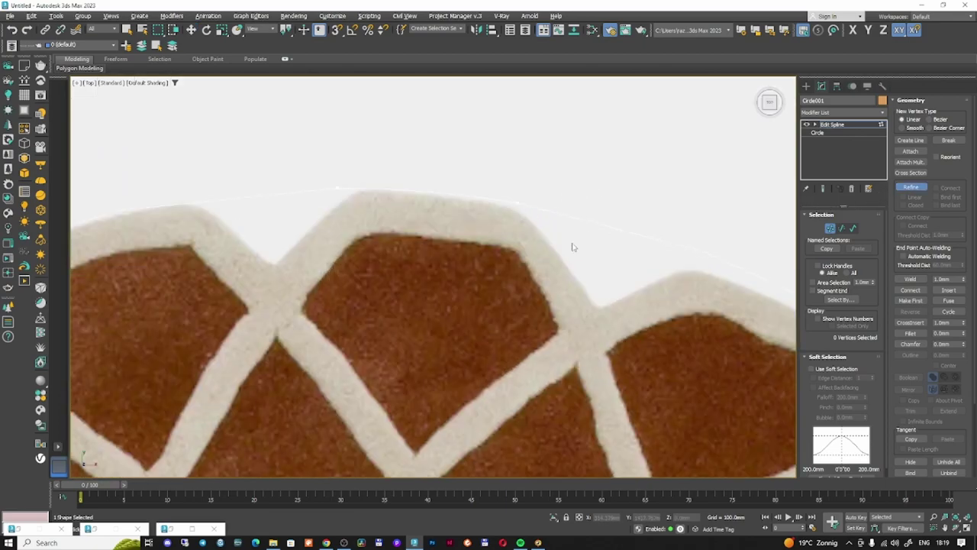
middle_click_drag(628, 220, 521, 220)
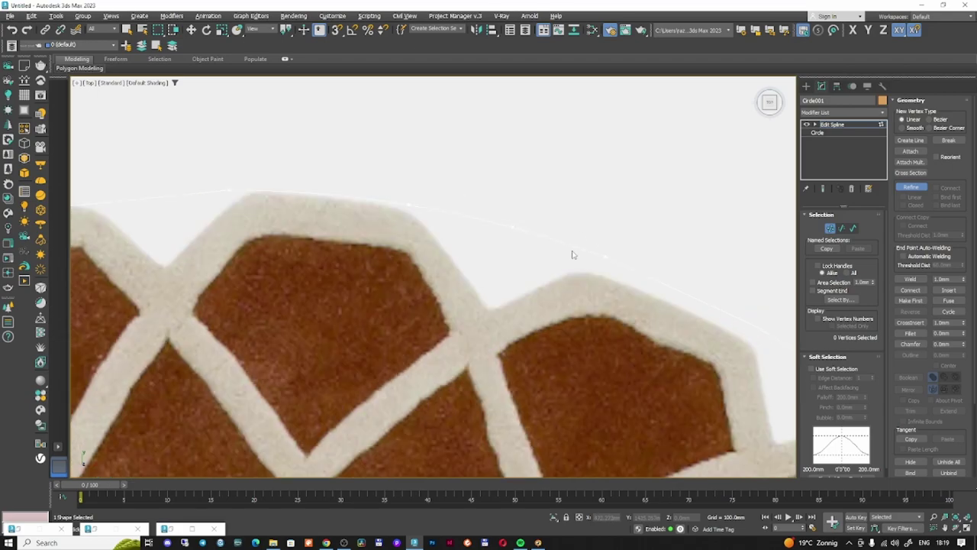
scroll(603, 267, "down", 3)
scroll(610, 276, "up", 4)
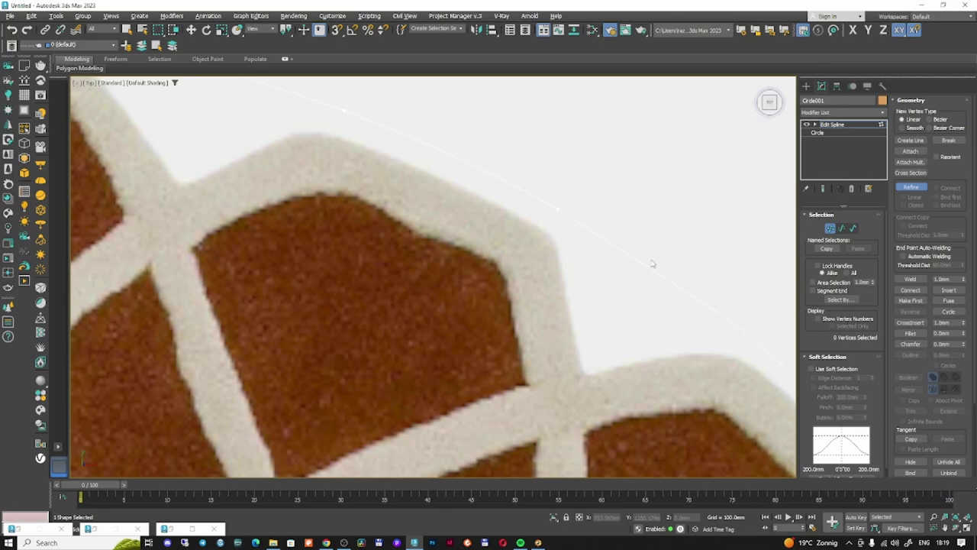
scroll(650, 260, "down", 5)
scroll(545, 315, "up", 8)
scroll(523, 281, "down", 5)
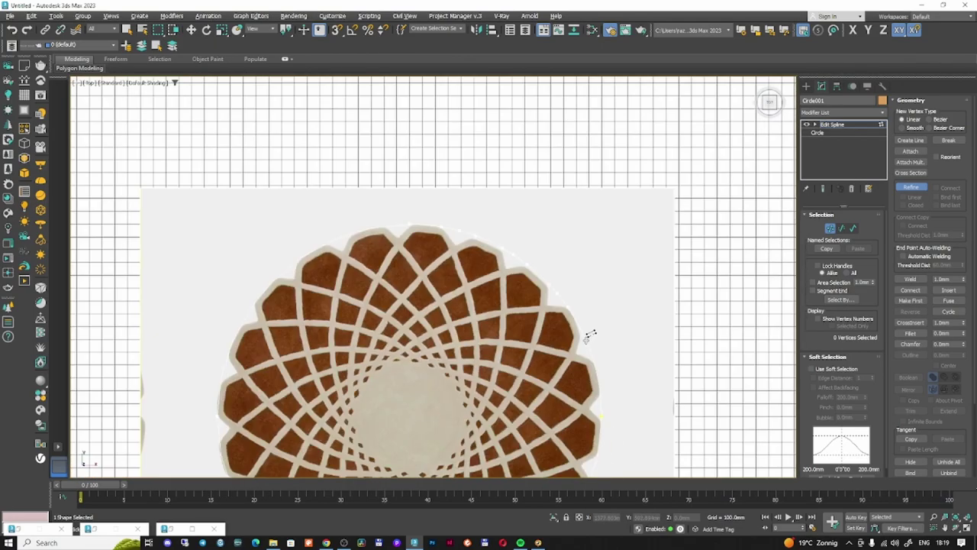
Continue refining the circle with vertices at the scallop corners and notches around the rug's right and lower edges.
scroll(613, 421, "up", 8)
scroll(528, 410, "down", 2)
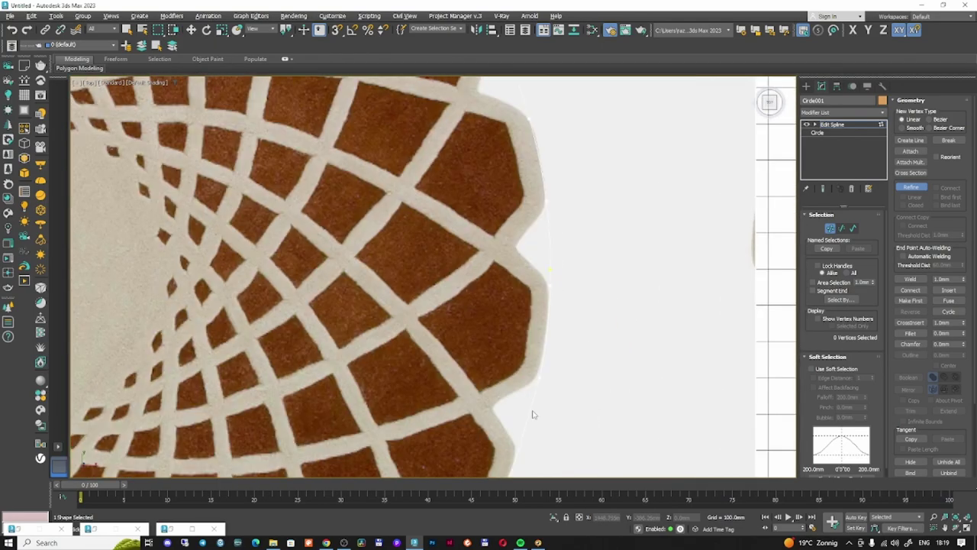
scroll(443, 339, "up", 5)
middle_click_drag(452, 312, 270, 224)
scroll(328, 284, "up", 3)
scroll(316, 301, "down", 2)
scroll(316, 301, "down", 2)
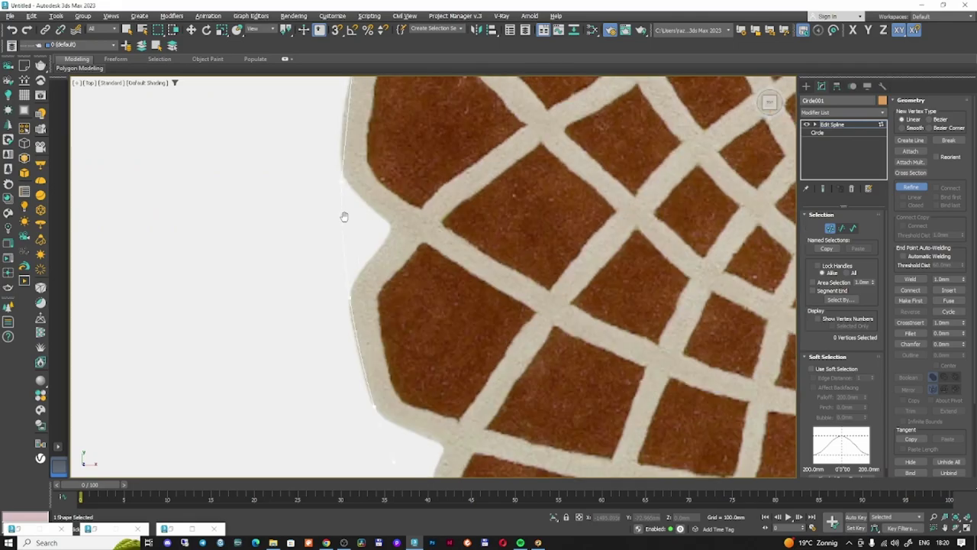
Refine the circle along the rug's left and upper-left edges back to the top, and finish inserting vertices.
scroll(342, 216, "up", 2)
left_click(327, 207)
scroll(365, 240, "down", 1)
middle_click_drag(365, 241, 490, 254)
scroll(400, 138, "up", 1)
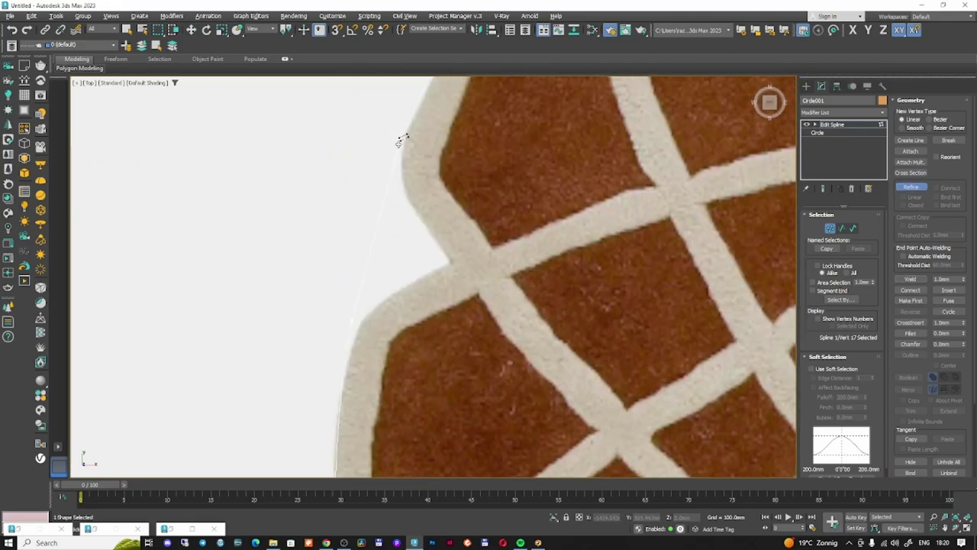
scroll(393, 274, "up", 2)
scroll(456, 264, "down", 3)
scroll(428, 233, "down", 2)
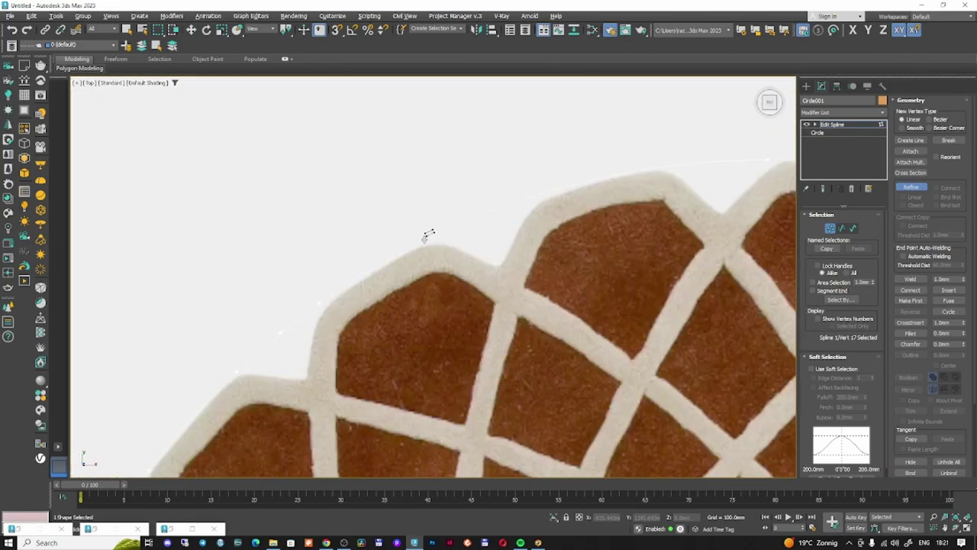
scroll(506, 218, "up", 4)
right_click(460, 240)
middle_click_drag(460, 239, 445, 272)
scroll(445, 272, "down", 2)
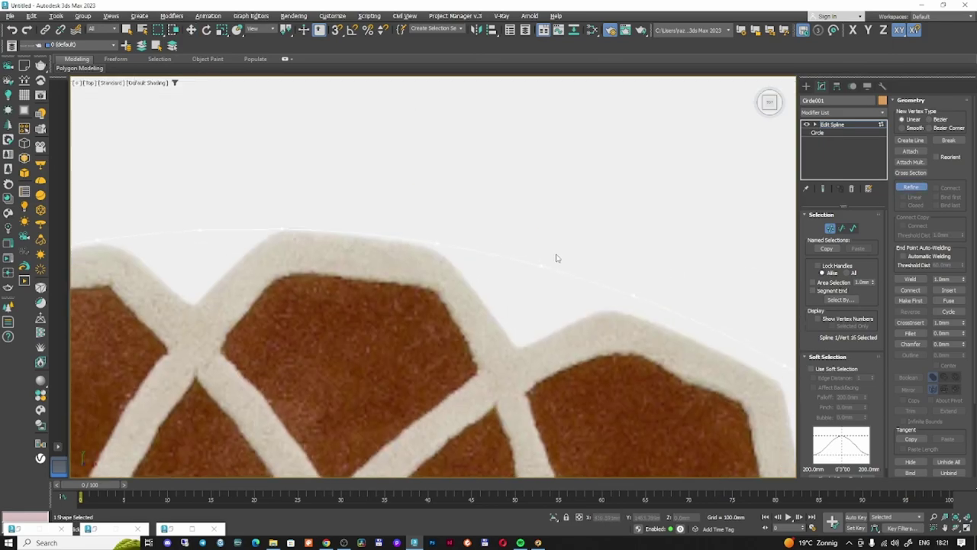
Align the top scallop's corner vertices with the rug outline and pull the adjacent vertex down into the notch on its left.
scroll(557, 258, "down", 1)
left_click_drag(473, 225, 621, 270)
scroll(621, 270, "up", 3)
scroll(637, 274, "up", 3)
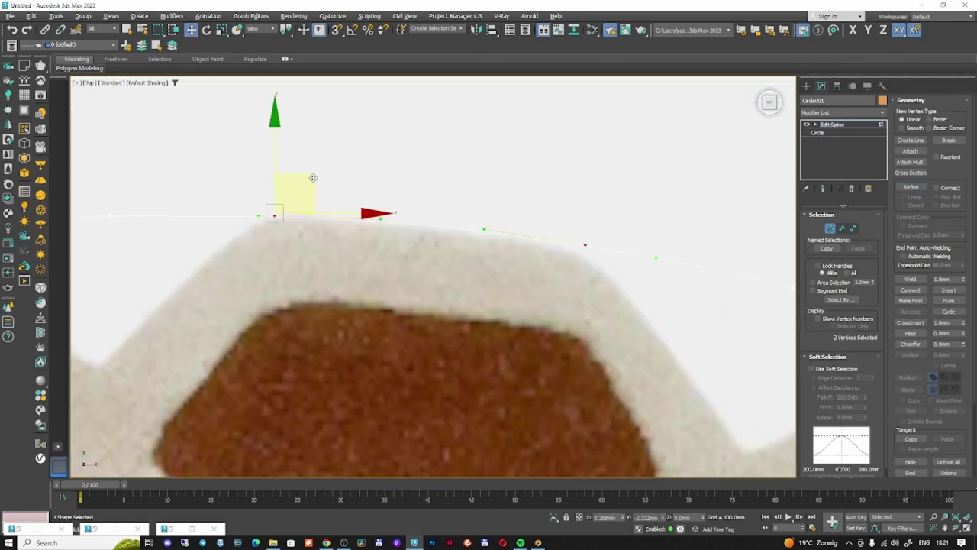
middle_click_drag(480, 261, 610, 403)
middle_click_drag(202, 423, 684, 254)
left_click(480, 391)
scroll(450, 335, "up", 2)
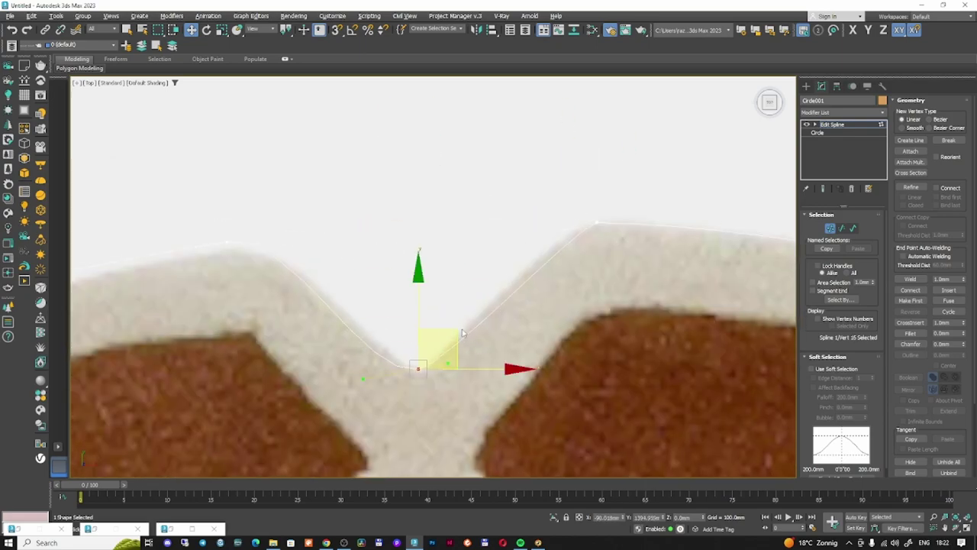
Fit the spline to the next scallops left of the top, moving the notch vertices inward onto the rug outline.
left_click(596, 222)
right_click(595, 223)
middle_click_drag(568, 219, 229, 382)
left_click(633, 219)
scroll(633, 218, "up", 2)
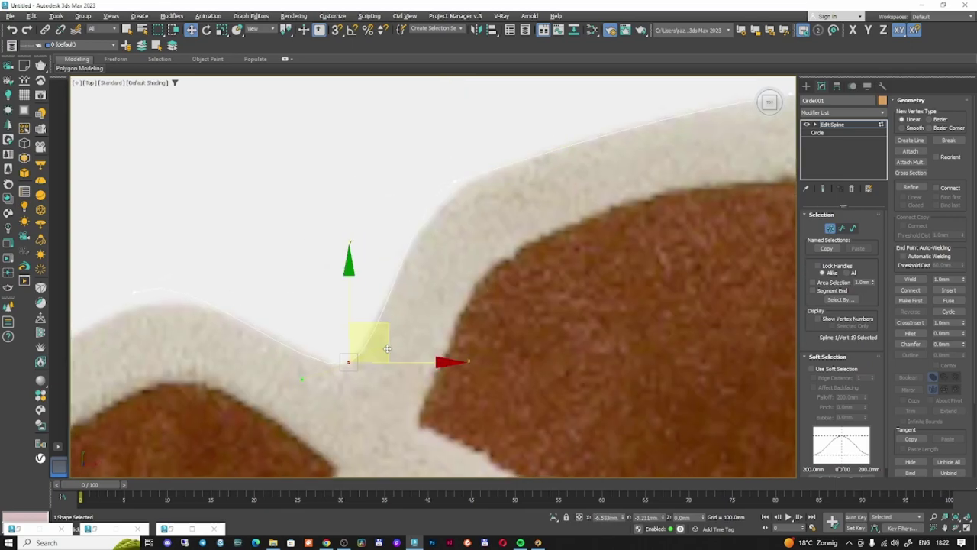
scroll(229, 381, "down", 2)
scroll(255, 336, "up", 2)
left_click(255, 338)
middle_click_drag(255, 338, 338, 315)
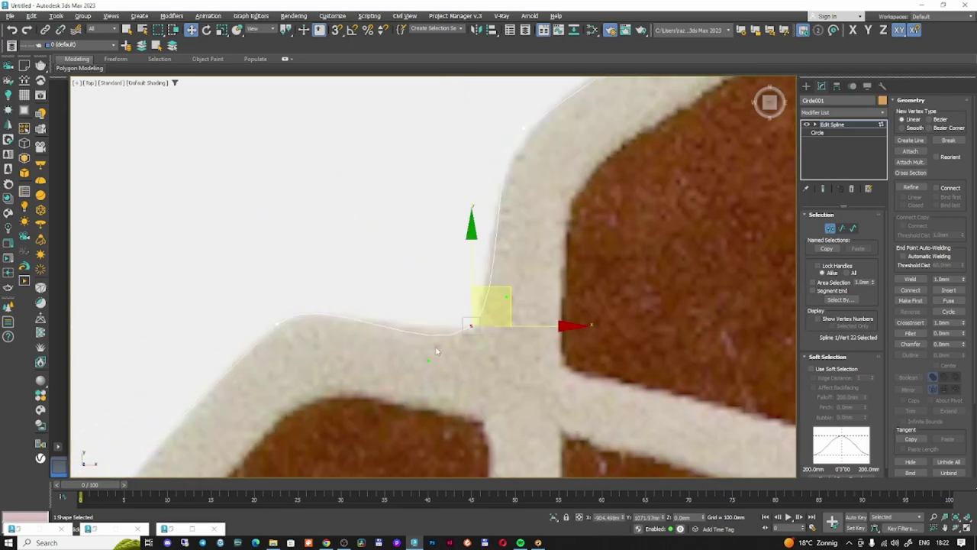
Shape the spline along the rug's upper-left scallops, placing notch and corner vertices on the outline.
scroll(349, 196, "up", 2)
scroll(349, 284, "down", 2)
left_click(279, 284)
middle_click_drag(249, 326, 345, 256)
scroll(346, 256, "down", 2)
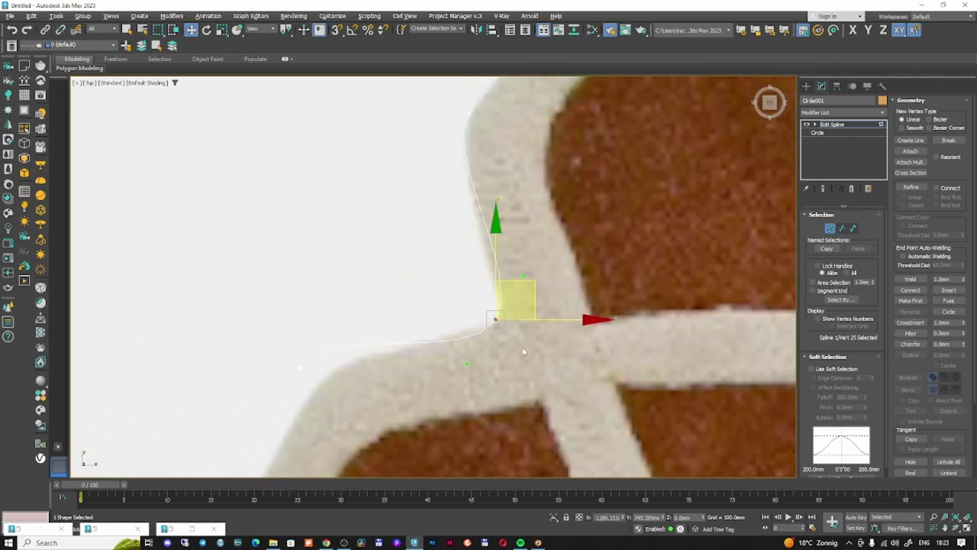
left_click(298, 366)
scroll(298, 367, "up", 2)
middle_click_drag(367, 316, 406, 320)
scroll(364, 267, "up", 2)
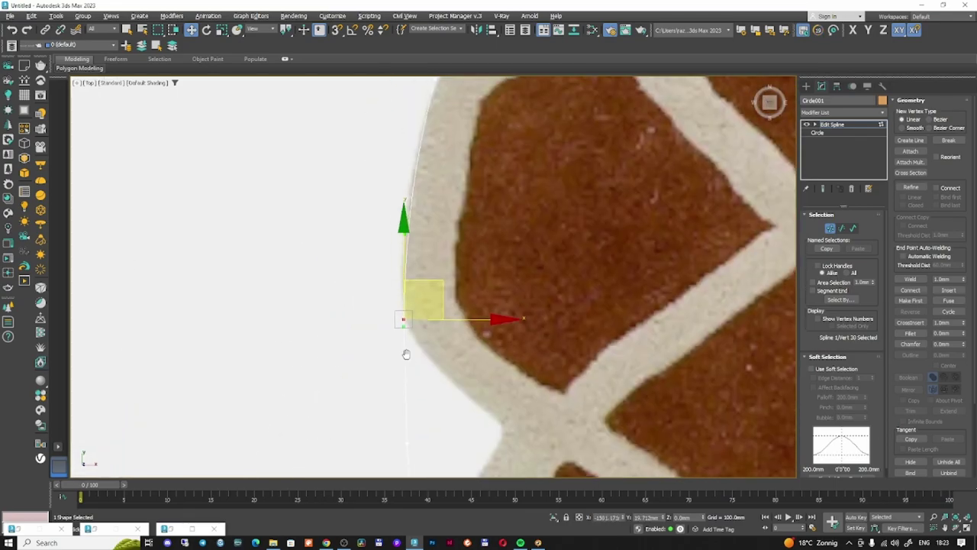
Adjust the spline vertices at the rug's leftmost scallops to follow the outline.
scroll(406, 320, "up", 2)
left_click(389, 255)
middle_click_drag(388, 255, 343, 272)
scroll(394, 328, "down", 2)
scroll(364, 256, "up", 2)
left_click(363, 257)
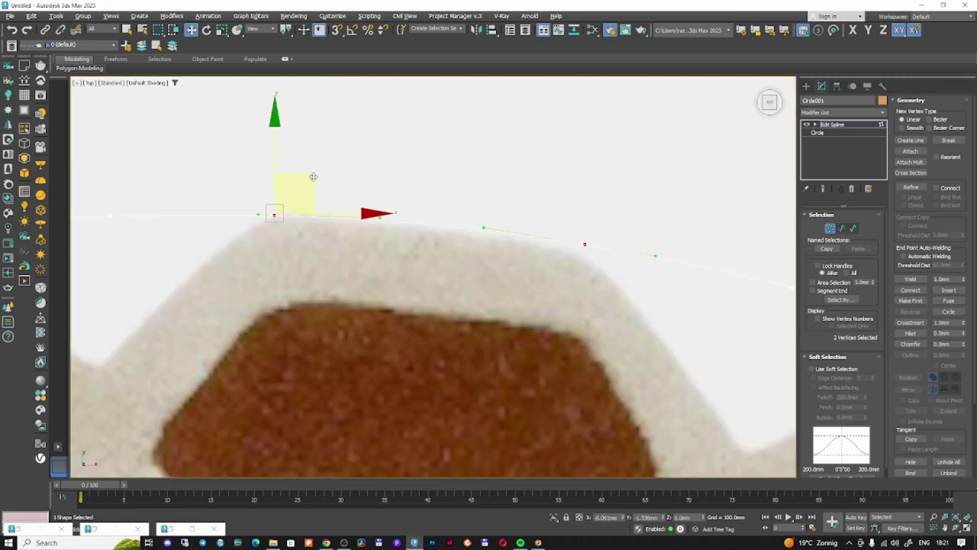
Align the top scallop's right corner vertex with the outline and pull the next vertex down into the notch beside it.
left_click_drag(569, 229, 624, 255)
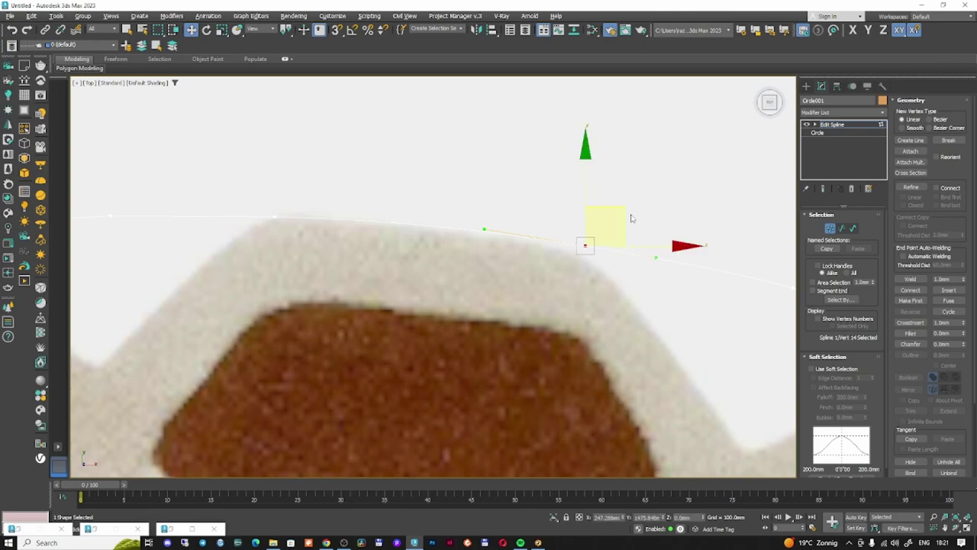
middle_click_drag(740, 263, 578, 253)
left_click_drag(605, 262, 661, 289)
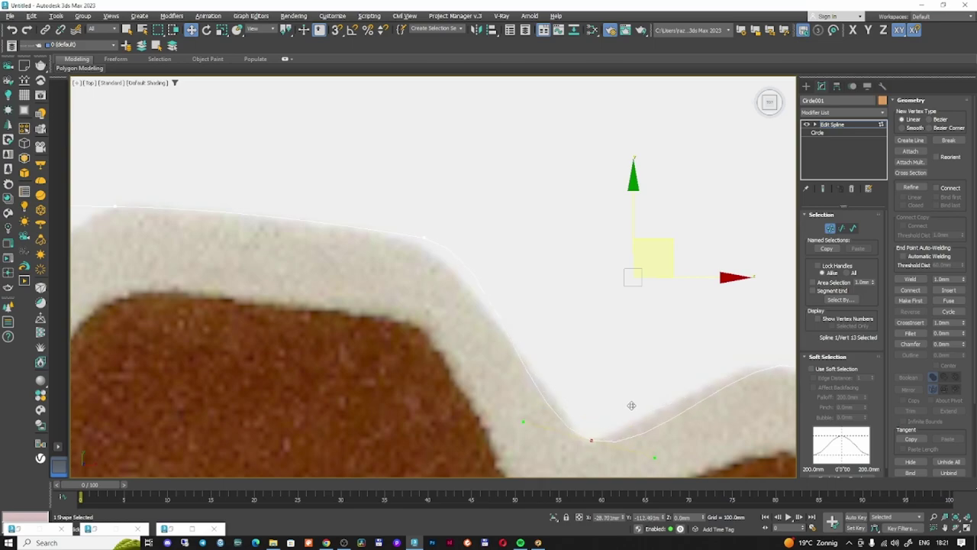
left_click_drag(631, 404, 576, 452)
Fit the crest vertex of the scallop right of the top one and fine-tune the notch vertex between them.
middle_click_drag(707, 394, 519, 327)
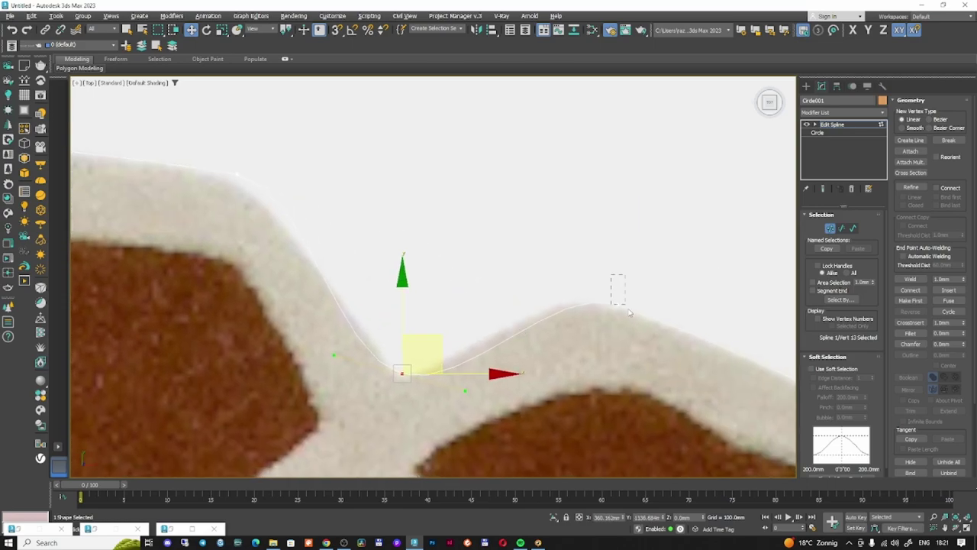
left_click_drag(629, 312, 631, 313)
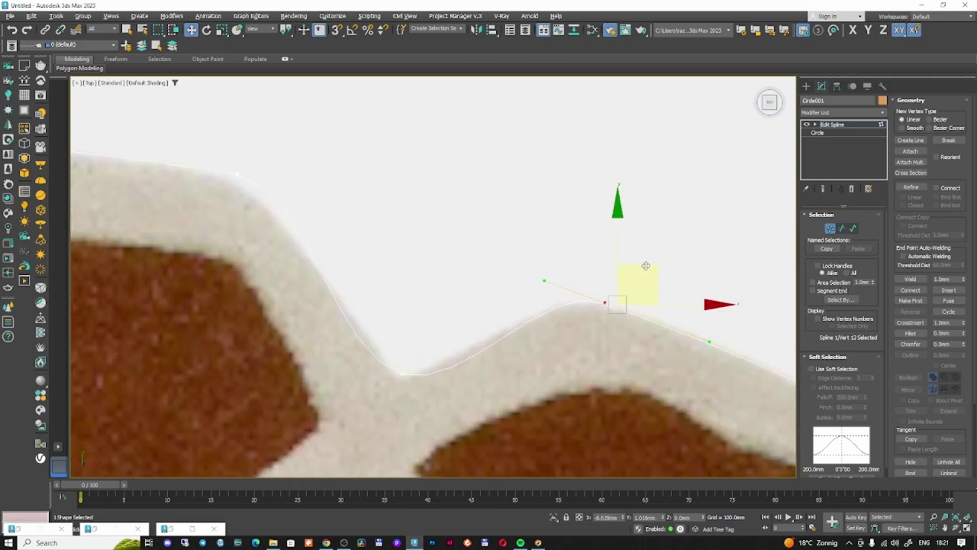
middle_click_drag(567, 287, 622, 295)
left_click(473, 393)
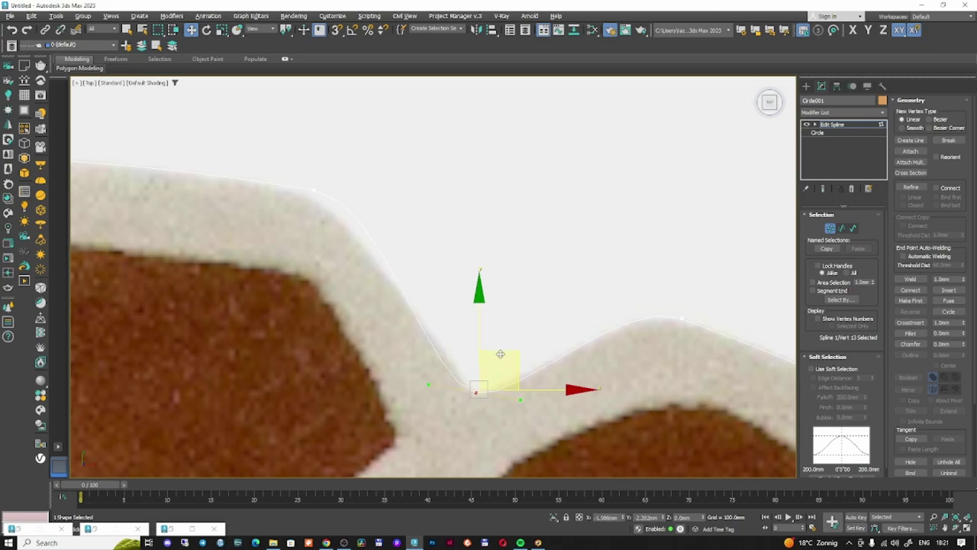
middle_click_drag(504, 353, 365, 229)
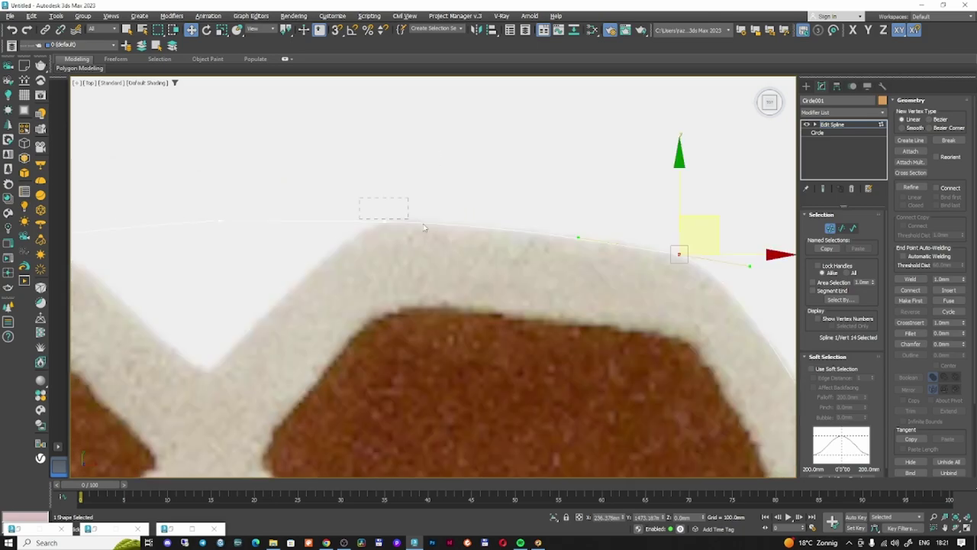
Place the top scallop's left corner vertex on the outline and move the neighbouring vertex down into the left notch.
left_click_drag(365, 229, 427, 216)
middle_click_drag(266, 214, 410, 234)
left_click_drag(410, 234, 469, 197)
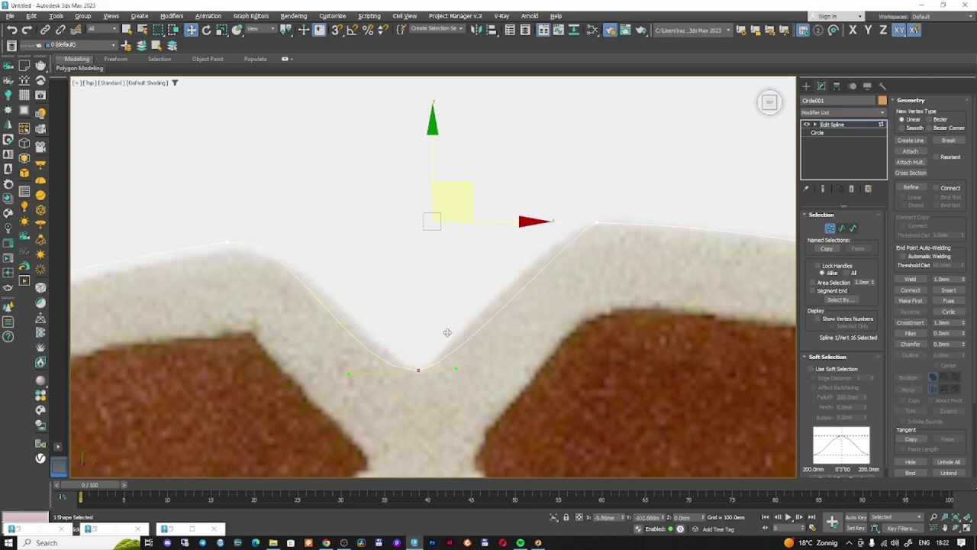
Shape the tangents of the notch vertex left of the top scallop and make the top scallop's left corner vertex Bezier.
left_click(418, 369)
left_click_drag(349, 372, 362, 372)
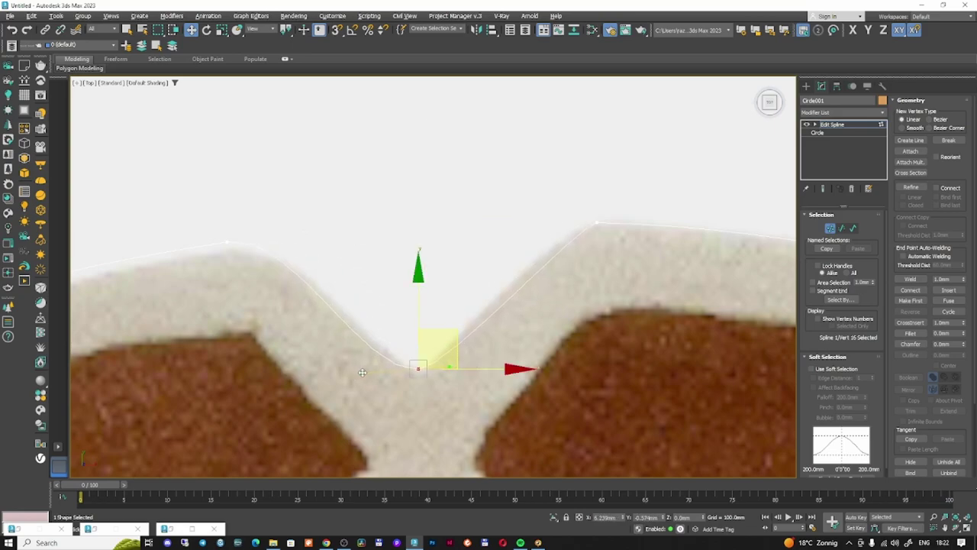
left_click(596, 223)
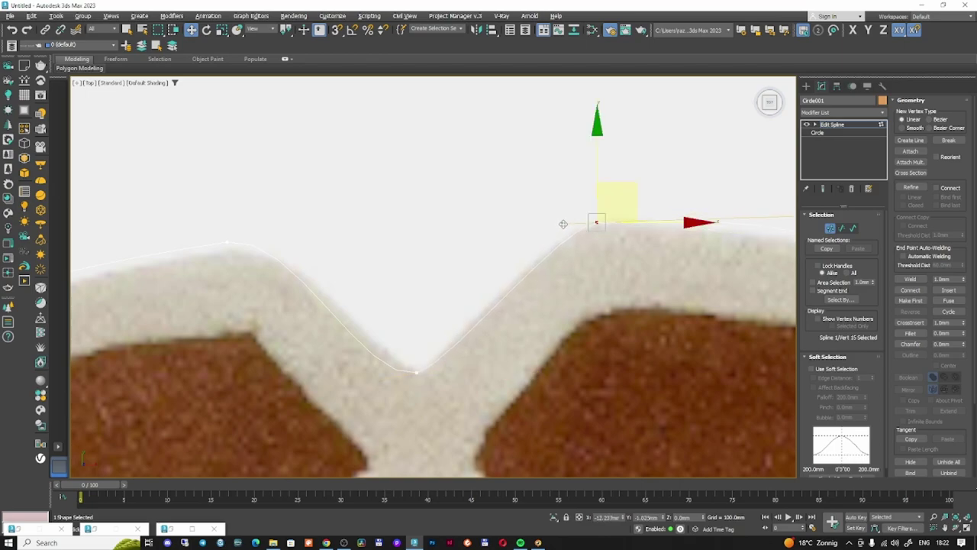
right_click(600, 226)
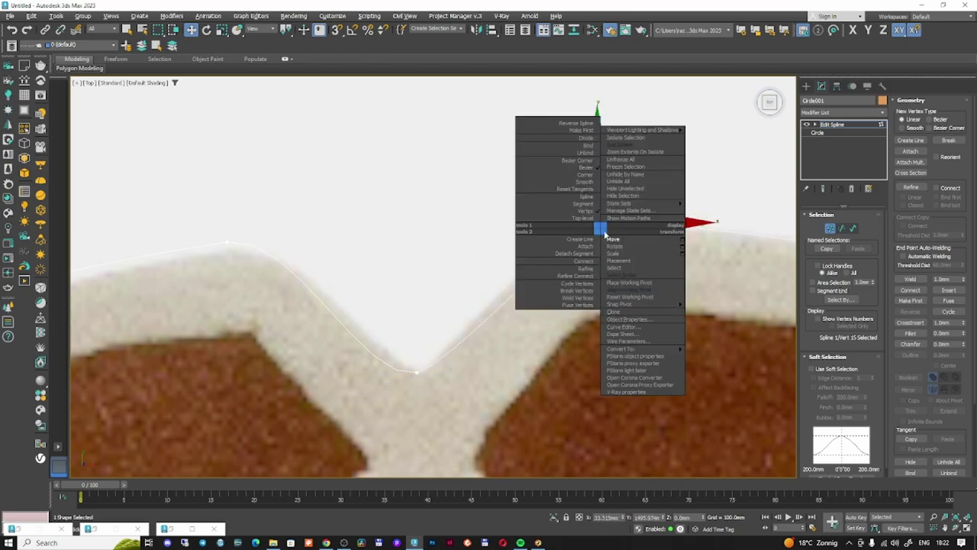
left_click(594, 169)
middle_click_drag(593, 169, 570, 174)
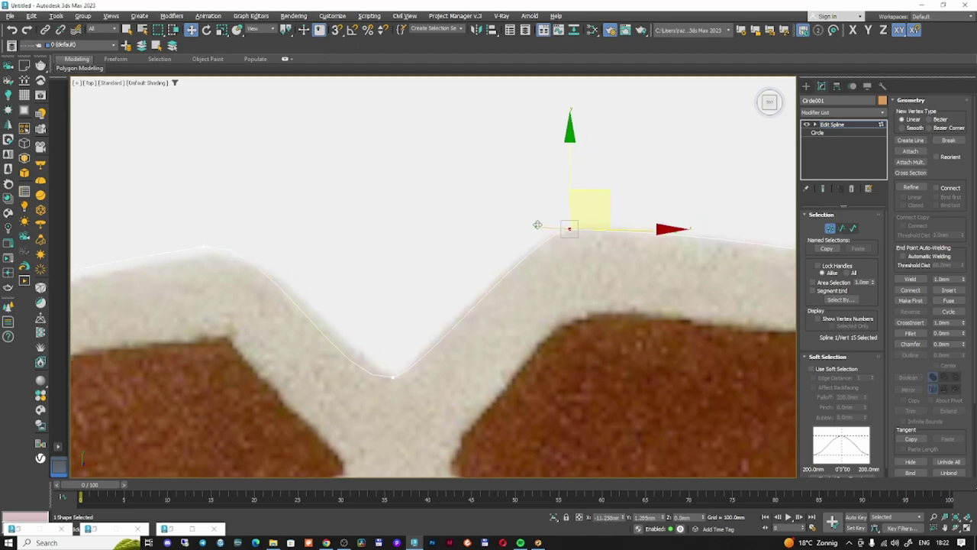
Fine-tune the notch vertex left of the top scallop and fit the adjoining scallop's right corner vertex to the outline.
middle_click_drag(340, 261, 408, 258)
left_click_drag(436, 323, 473, 385)
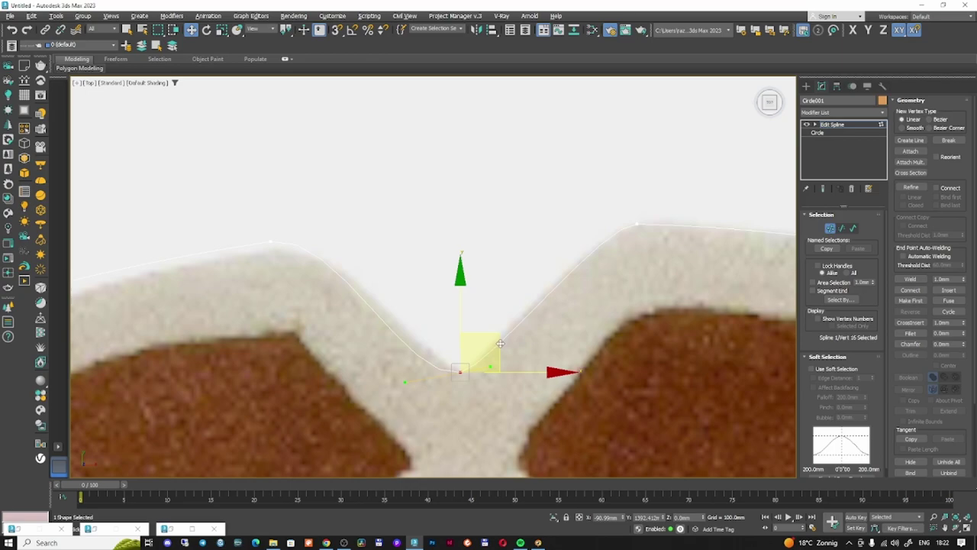
left_click_drag(621, 178, 667, 228)
middle_click_drag(454, 250, 636, 254)
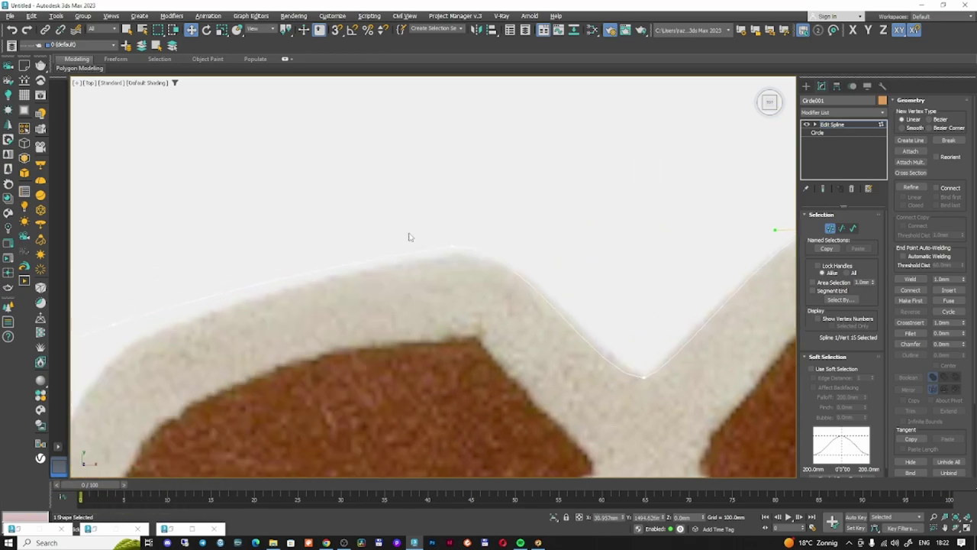
left_click_drag(407, 233, 494, 265)
Move that scallop's left corner vertex onto the outline and pull the following vertex down into the next notch.
middle_click_drag(343, 246, 419, 272)
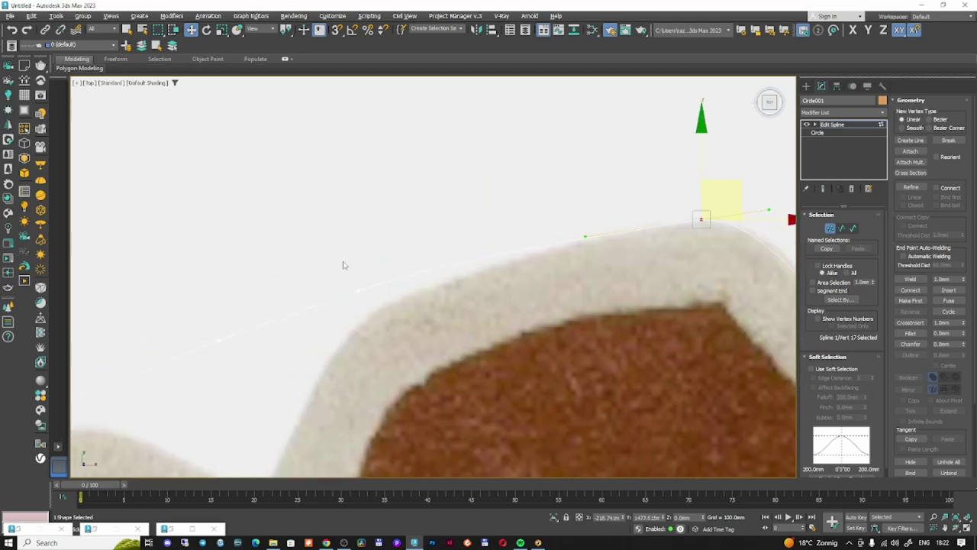
left_click_drag(343, 264, 392, 303)
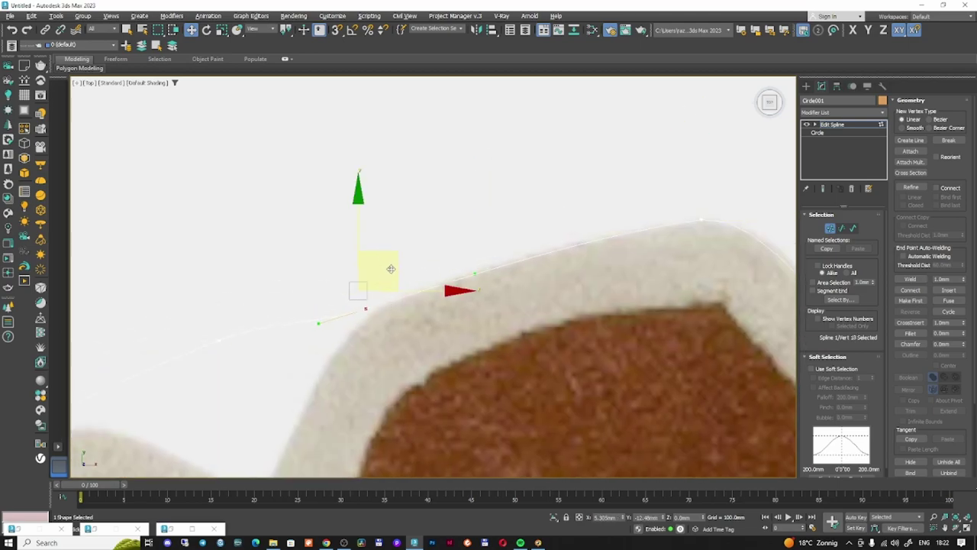
middle_click_drag(390, 268, 290, 201)
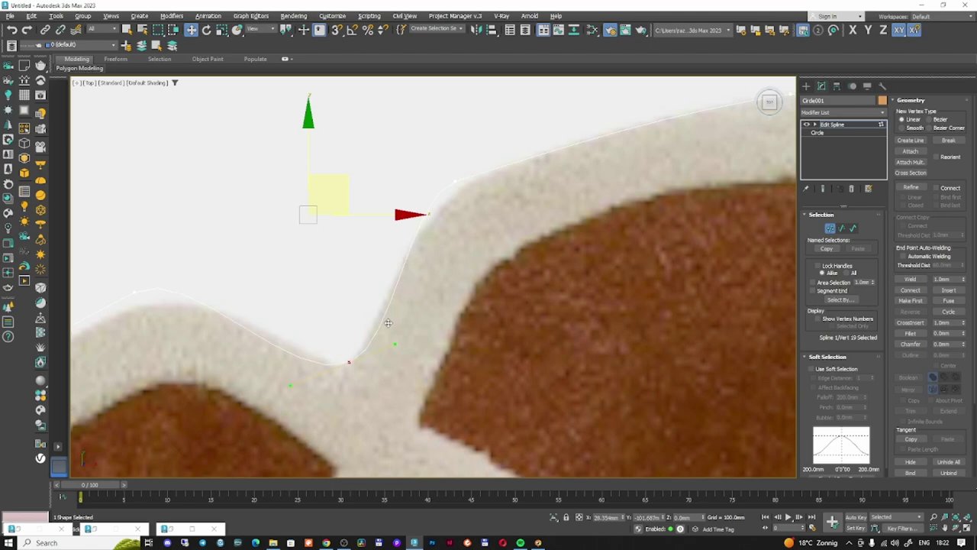
Fit the corner and notch vertices of the second and third scallops left of the top one to the rug outline.
middle_click_drag(129, 290, 323, 284)
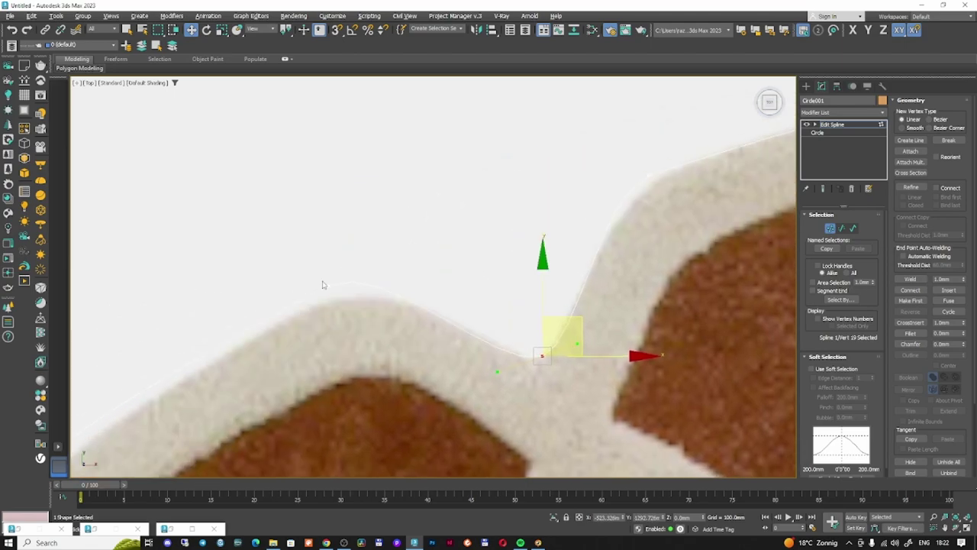
left_click(327, 285)
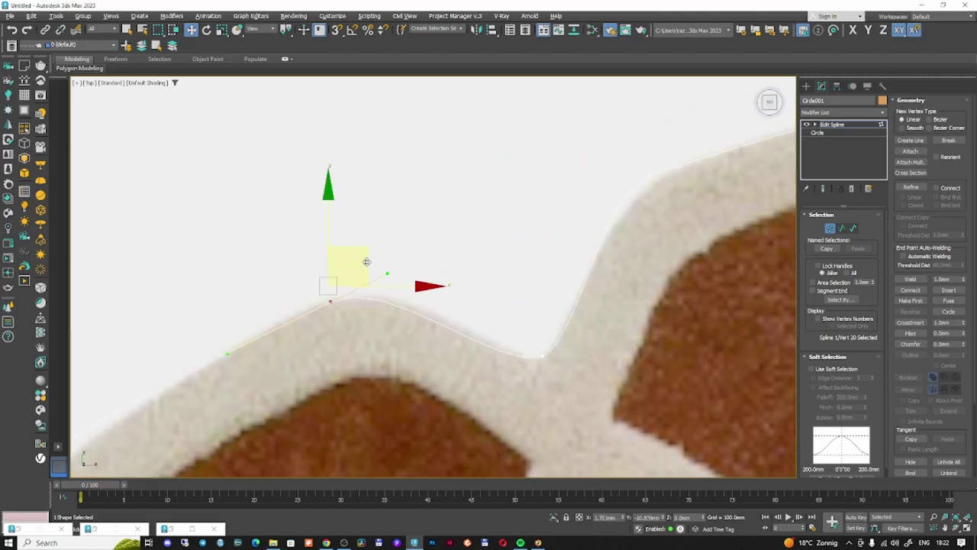
middle_click_drag(362, 264, 545, 152)
left_click(321, 269)
left_click(281, 307)
middle_click_drag(364, 247, 435, 335)
left_click(397, 371)
Align the corner and notch vertices of the following scallops on the rug's upper-left side with the outline.
middle_click_drag(394, 448, 468, 200)
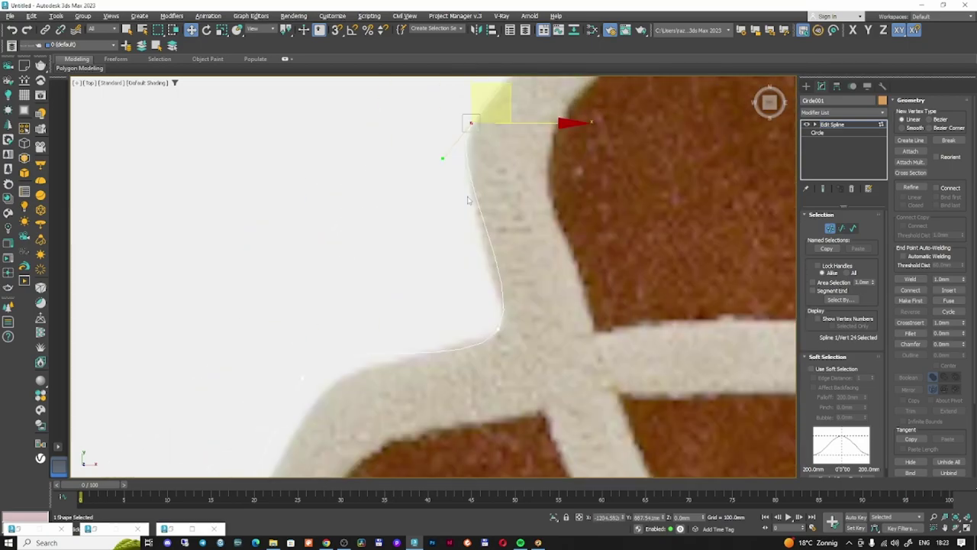
left_click(301, 374)
middle_click_drag(343, 382, 412, 281)
left_click(334, 403)
middle_click_drag(359, 428, 354, 361)
left_click(370, 221)
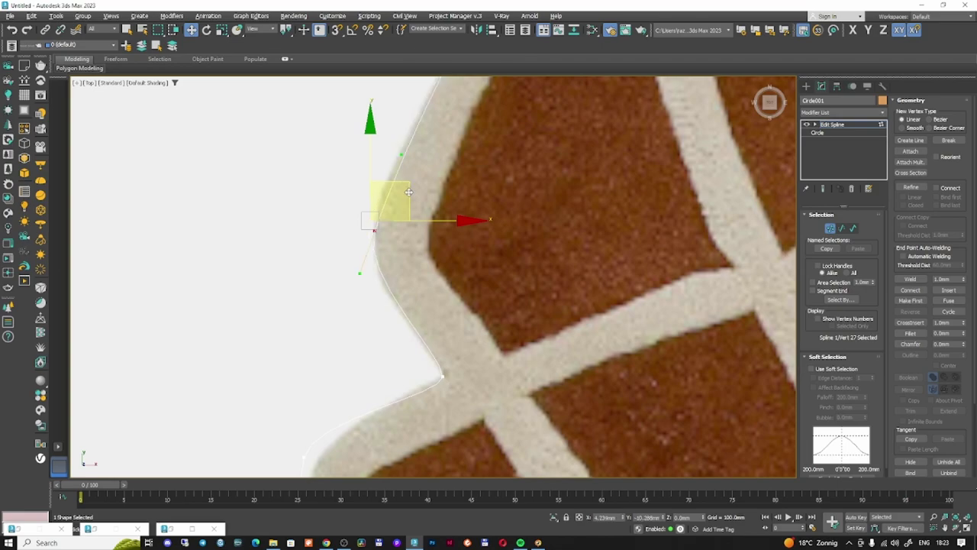
middle_click_drag(408, 192, 405, 273)
Continue fitting the spline vertices to the scallops along the rug's left side.
left_click(552, 175)
left_click(499, 220)
middle_click_drag(552, 210, 436, 267)
scroll(389, 251, "up", 2)
scroll(436, 267, "down", 3)
left_click_drag(352, 340, 424, 394)
scroll(397, 366, "up", 3)
Reposition the vertices of the lower-left scallops and set the notch vertex between them on the outline.
middle_click_drag(396, 306, 388, 404)
left_click(489, 312)
middle_click_drag(534, 299, 488, 385)
left_click(530, 328)
left_click(374, 282)
middle_click_drag(374, 283, 492, 309)
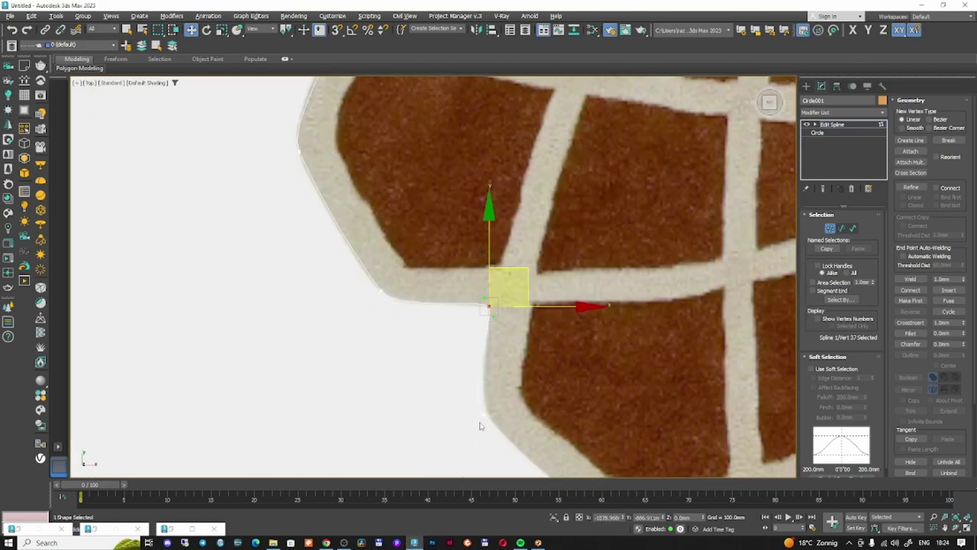
Align the left corner vertex of the next lower-left scallop and pull the vertex before it up into the notch.
scroll(480, 426, "down", 2)
scroll(405, 343, "up", 3)
middle_click_drag(406, 342, 437, 268)
left_click(526, 380)
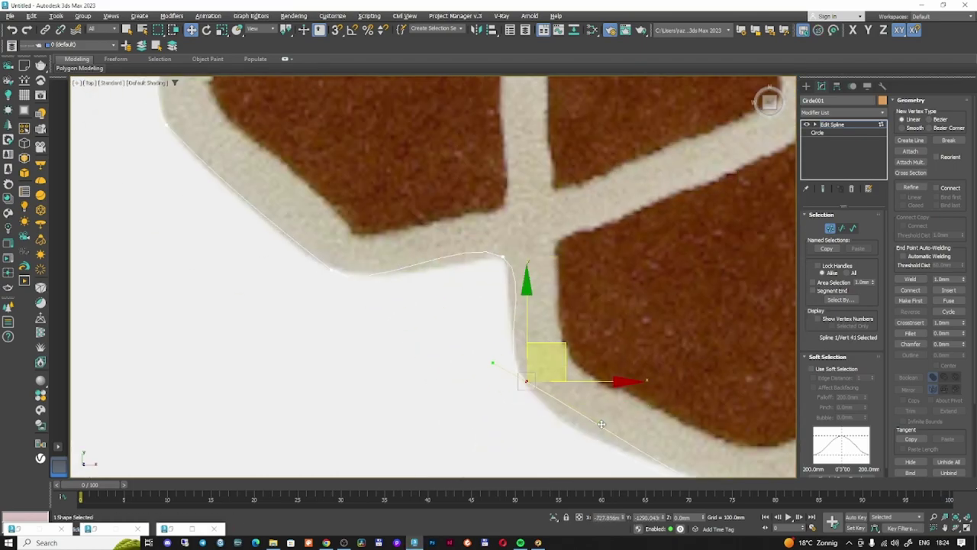
left_click(504, 258)
Fit the bottom corner vertex of the scallop before that notch and fine-tune the notch vertex to the rug edge.
middle_click_drag(504, 258, 359, 313)
scroll(331, 266, "up", 2)
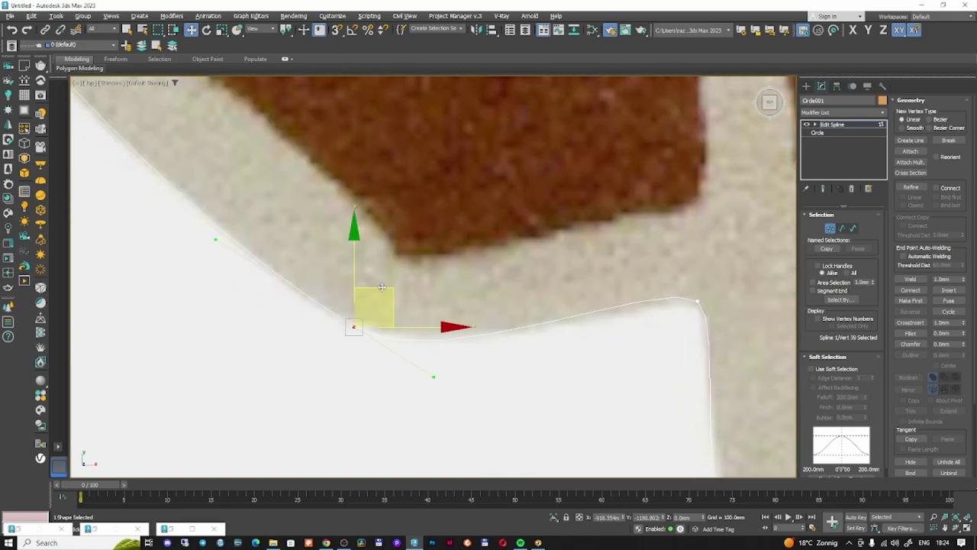
scroll(359, 313, "down", 2)
left_click(421, 323)
scroll(421, 322, "up", 2)
middle_click_drag(420, 323, 208, 253)
scroll(208, 252, "up", 2)
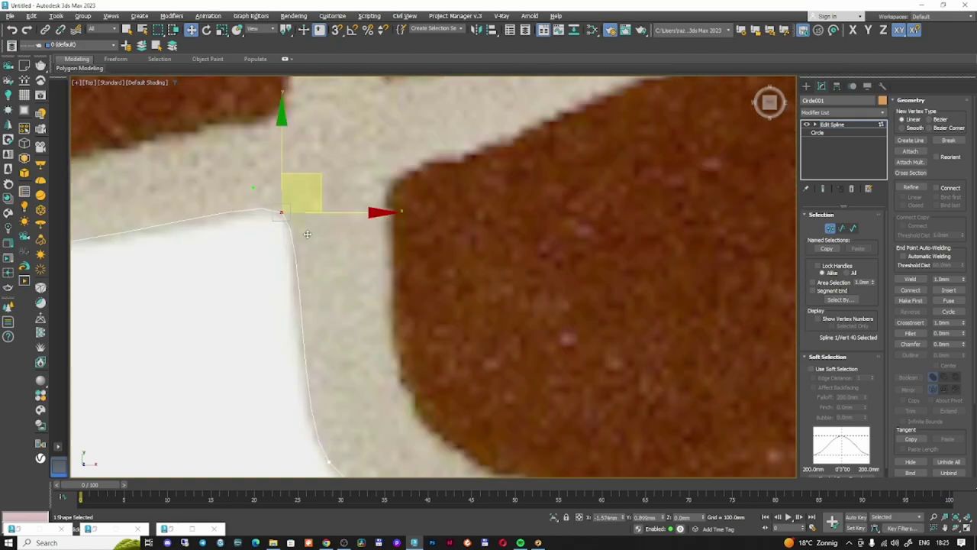
Adjust the vertices of the scallop following that notch so its curve matches the rug edge.
scroll(300, 192, "down", 2)
left_click(367, 349)
scroll(366, 349, "up", 2)
middle_click_drag(366, 349, 191, 168)
left_click_drag(191, 168, 299, 225)
middle_click_drag(299, 225, 241, 240)
Place the left corner vertex of the bottom scallop on the outline and shape its lower edge.
scroll(417, 322, "down", 2)
scroll(418, 322, "up", 2)
middle_click_drag(418, 322, 576, 308)
left_click(187, 317)
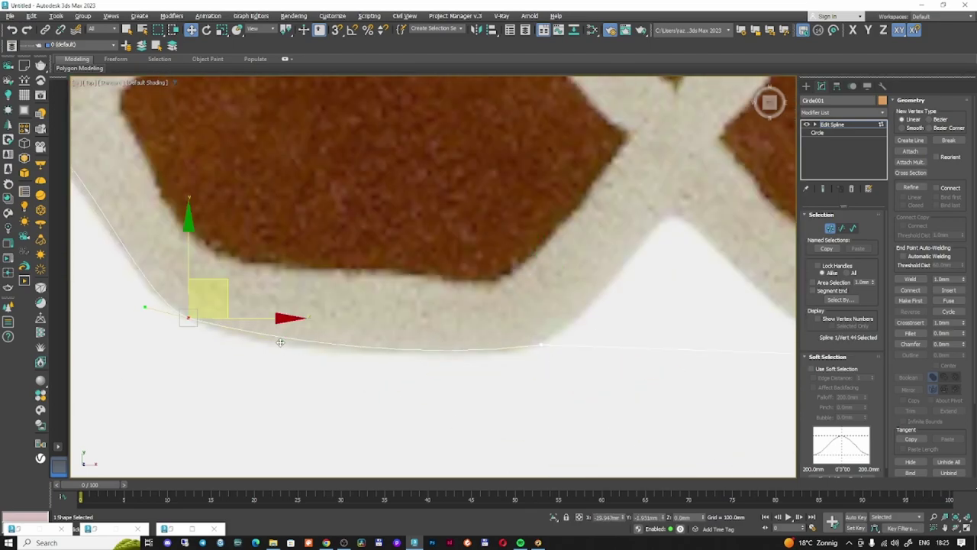
left_click(327, 257)
Refine the straight segment across the bottom notch with a new vertex and move it up into the notch.
middle_click_drag(187, 317, 523, 331)
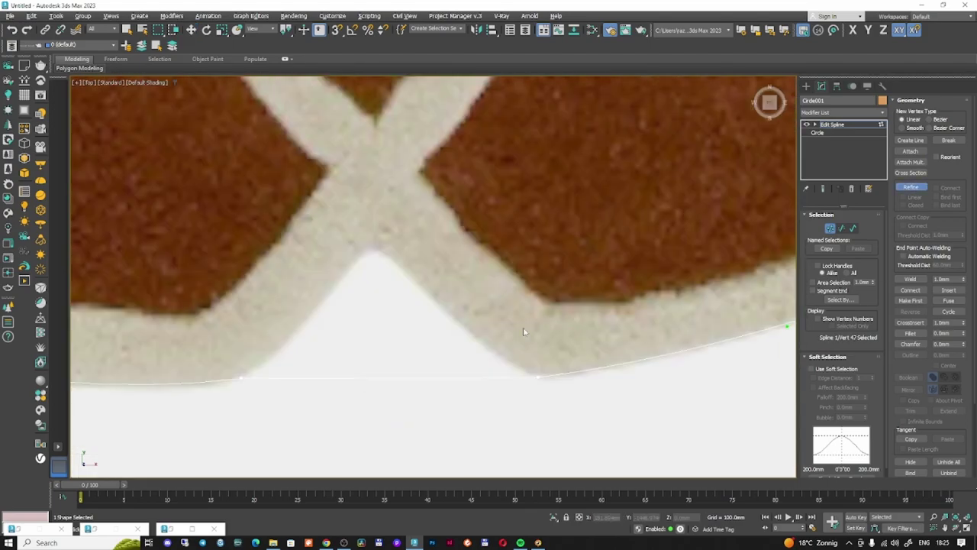
left_click(375, 327)
left_click(375, 218)
Raise the next vertex into the notch right of the bottom and fit the adjoining scallop corners to the outline.
middle_click_drag(375, 218, 433, 364)
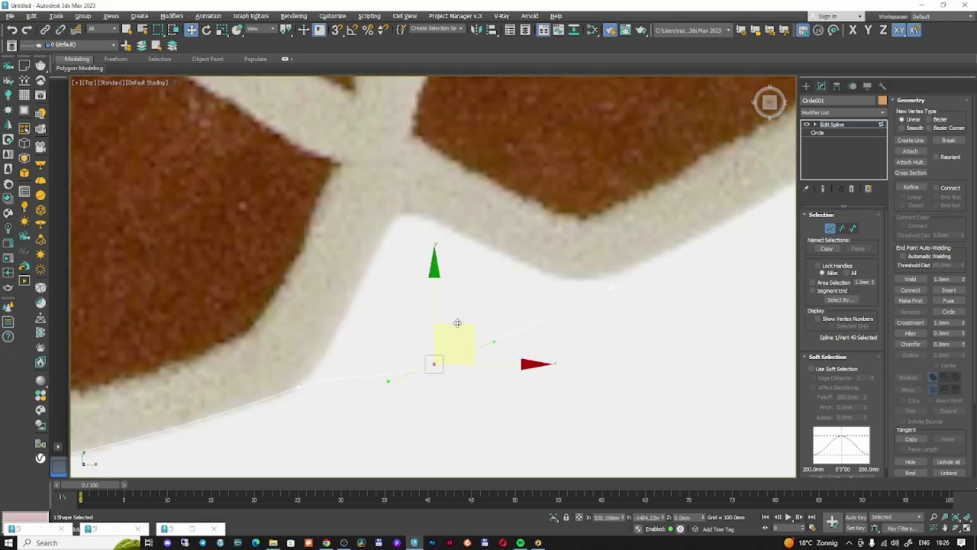
left_click(409, 207)
middle_click_drag(410, 207, 443, 196)
left_click(279, 375)
left_click(517, 292)
left_click(410, 374)
Fit the corner and notch vertices of the lower-right scallops to the rug outline.
middle_click_drag(461, 329, 487, 218)
scroll(335, 350, "down", 3)
left_click(484, 251)
scroll(458, 229, "up", 2)
left_click(285, 404)
scroll(286, 404, "up", 2)
Align the vertices along the rug's right side and move the notch vertex between two scallops onto the outline.
middle_click_drag(524, 178, 470, 261)
scroll(398, 248, "down", 2)
left_click(468, 282)
middle_click_drag(468, 215, 447, 262)
left_click_drag(431, 283, 473, 302)
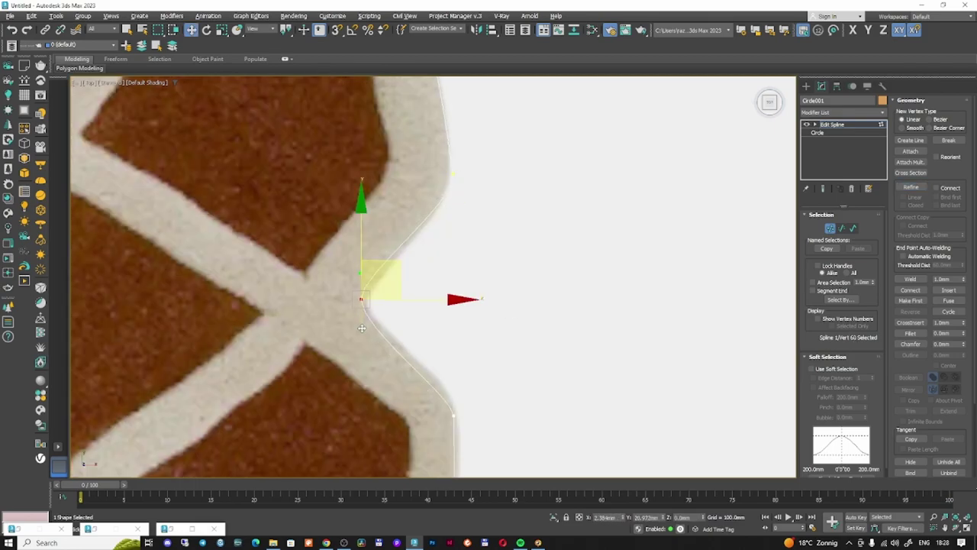
Adjust the remaining scallop vertices from the right side up toward the upper-right edge of the rug.
middle_click_drag(474, 302, 381, 229)
scroll(481, 295, "up", 2)
left_click(450, 184)
scroll(516, 320, "down", 3)
scroll(516, 321, "up", 3)
left_click(387, 210)
Pull the upper-right notch vertex into its notch and fit the corner vertex above it to finish the outline.
left_click(327, 326)
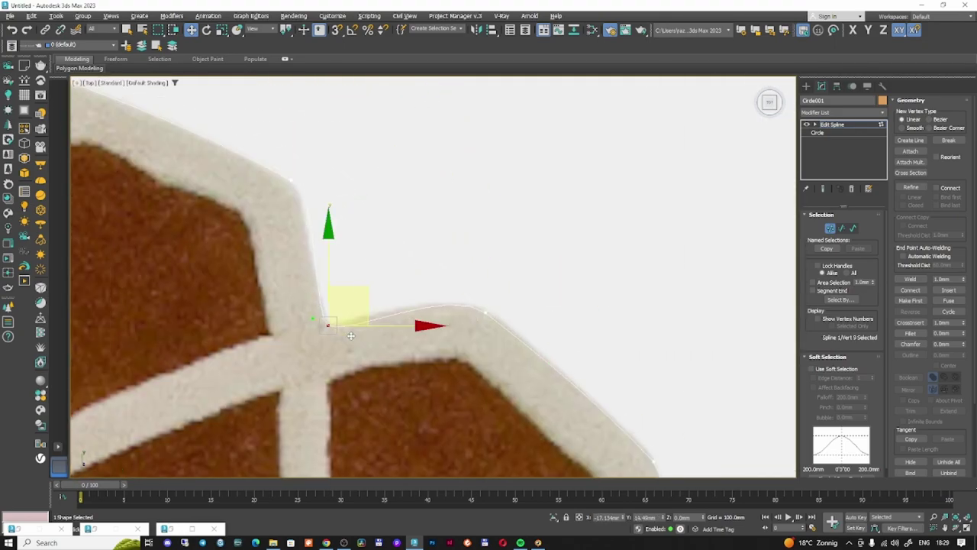
left_click(290, 182)
middle_click_drag(290, 181, 305, 152)
scroll(372, 153, "down", 4)
left_click(374, 155)
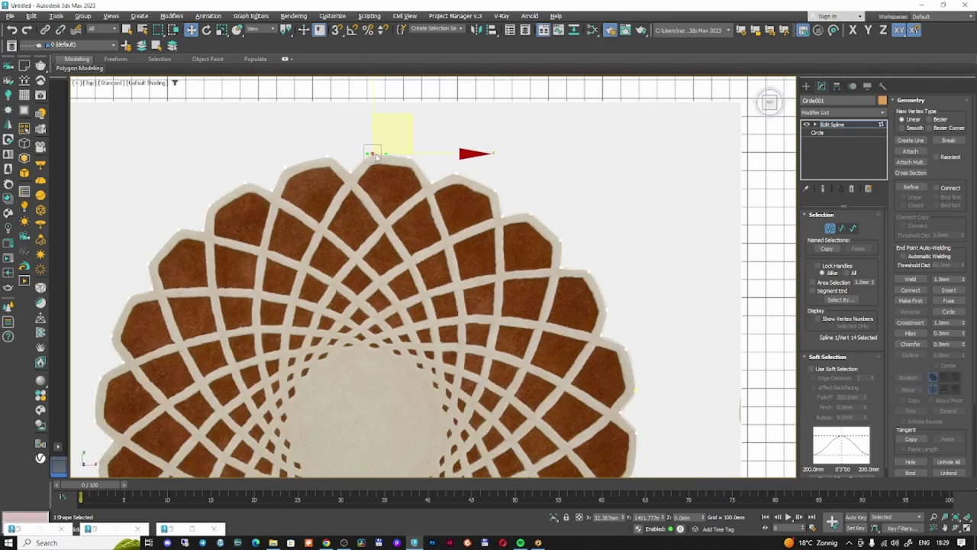
scroll(374, 155, "down", 2)
Leave vertex editing and add an Edit Poly modifier to turn the closed rug outline into a surface.
left_click(841, 112)
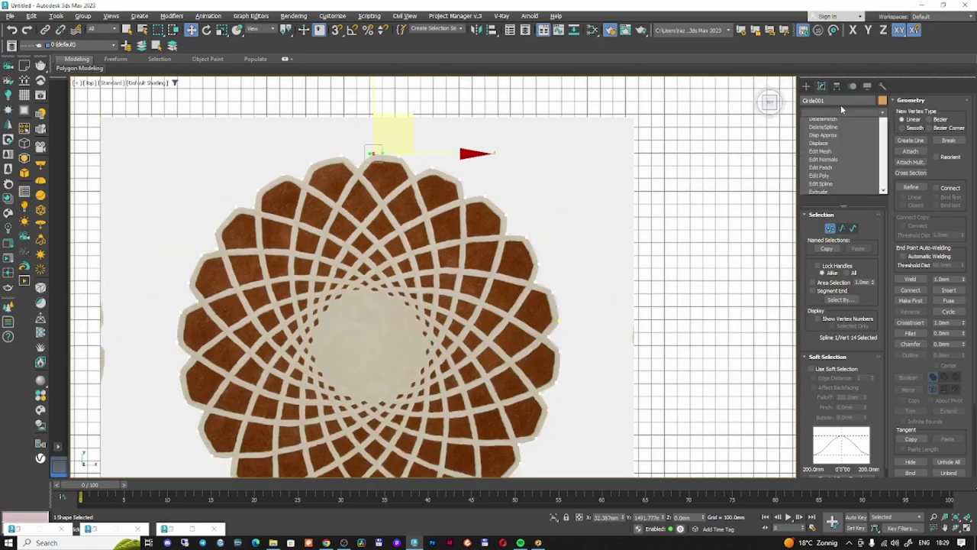
left_click(798, 130)
left_click(831, 229)
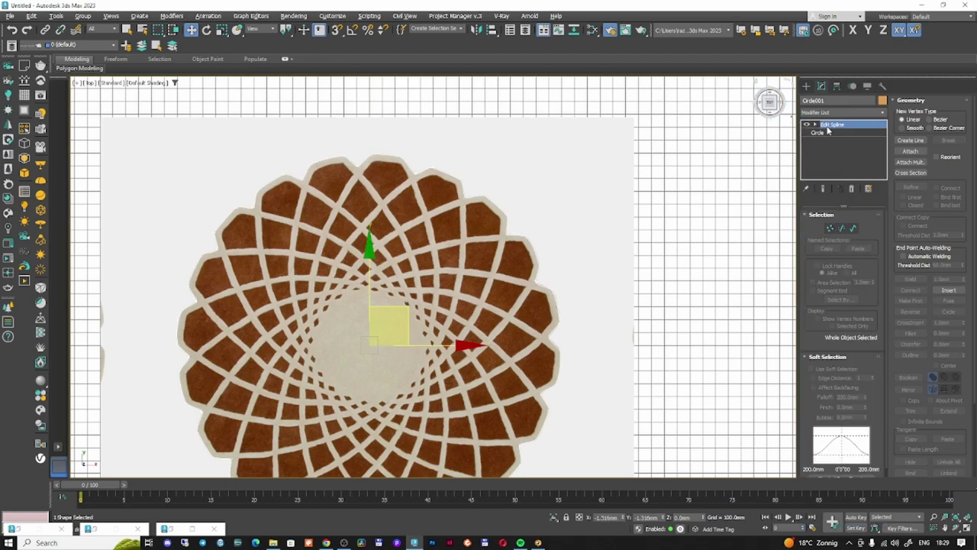
left_click(830, 115)
scroll(829, 122, "down", 13)
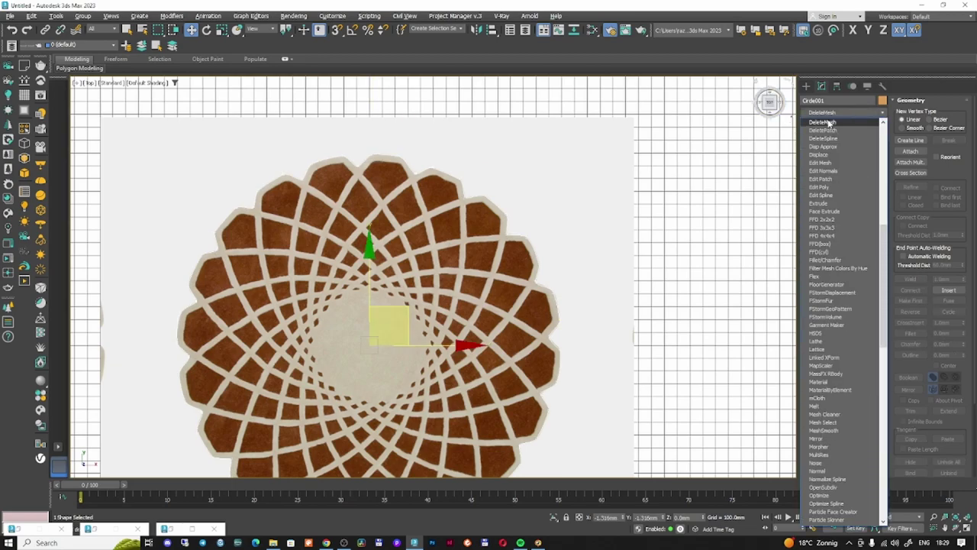
scroll(829, 122, "down", 2)
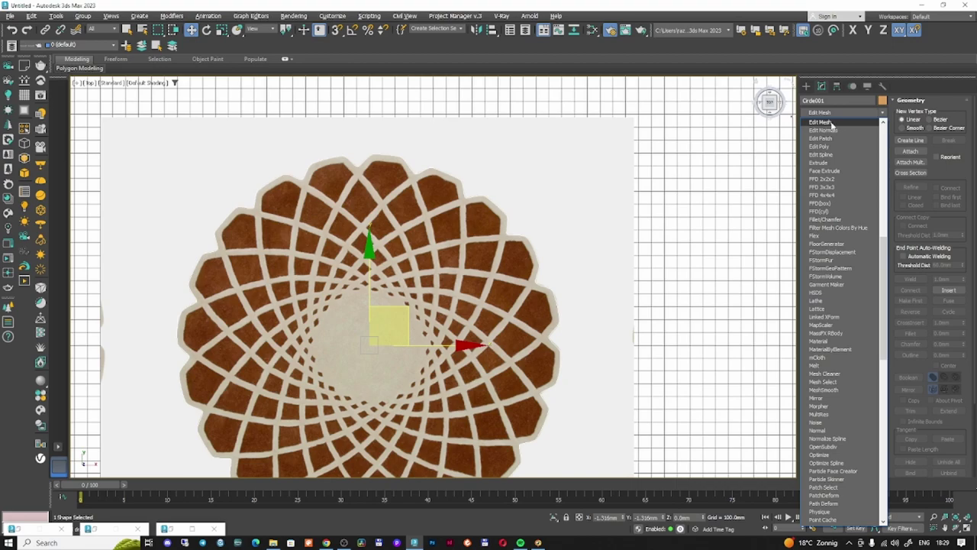
left_click(831, 148)
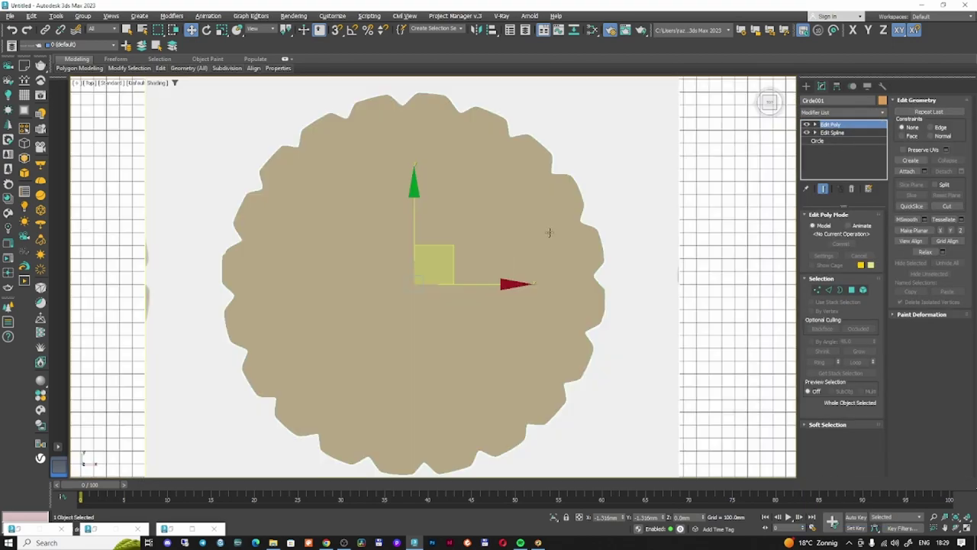
Add a Retopology modifier to the rug, compute the mesh, and compare its edge with the reference image.
left_click(844, 110)
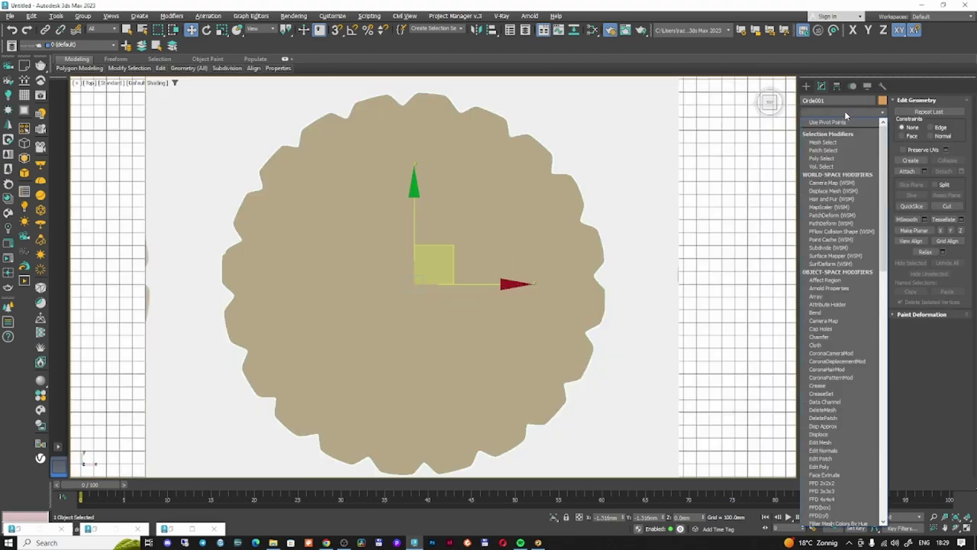
type("r")
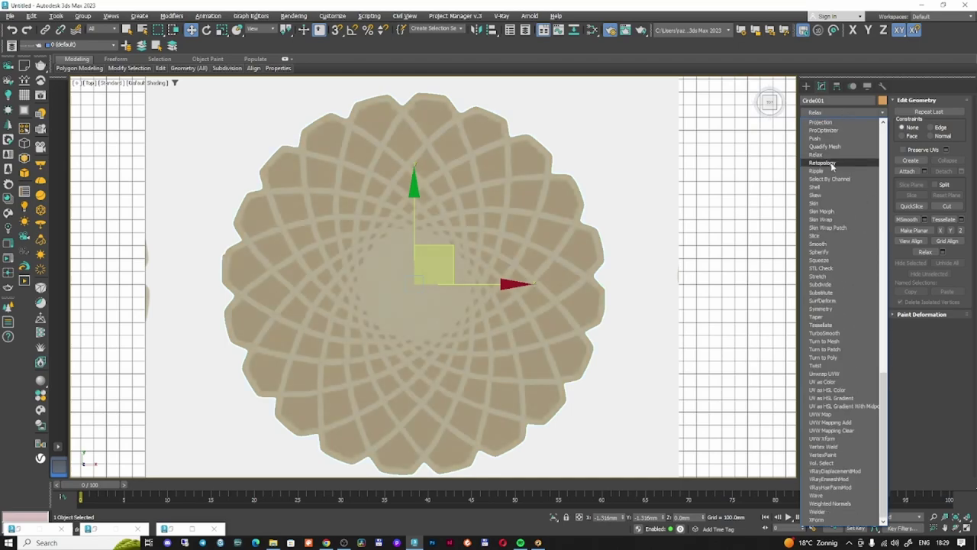
left_click(823, 163)
key("F3")
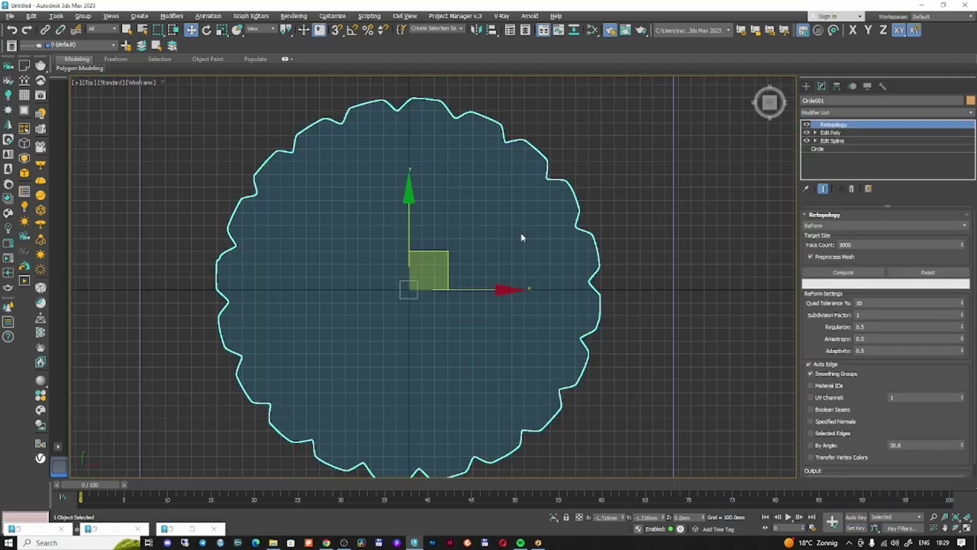
left_click(843, 272)
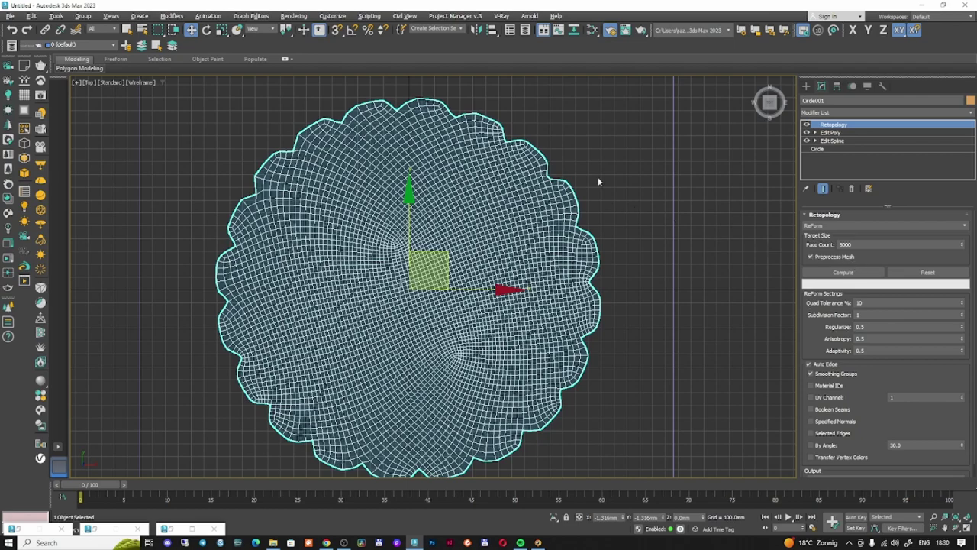
scroll(388, 87, "up", 2)
scroll(394, 114, "up", 3)
key("F3")
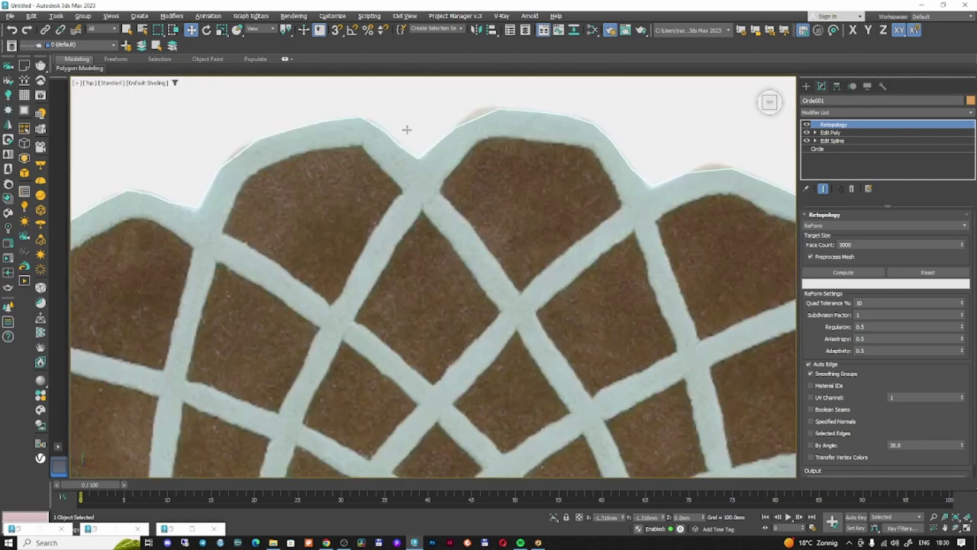
Add a TurboSmooth modifier above Retopology and inspect the smoothed rug outline.
scroll(590, 149, "down", 3)
left_click(841, 113)
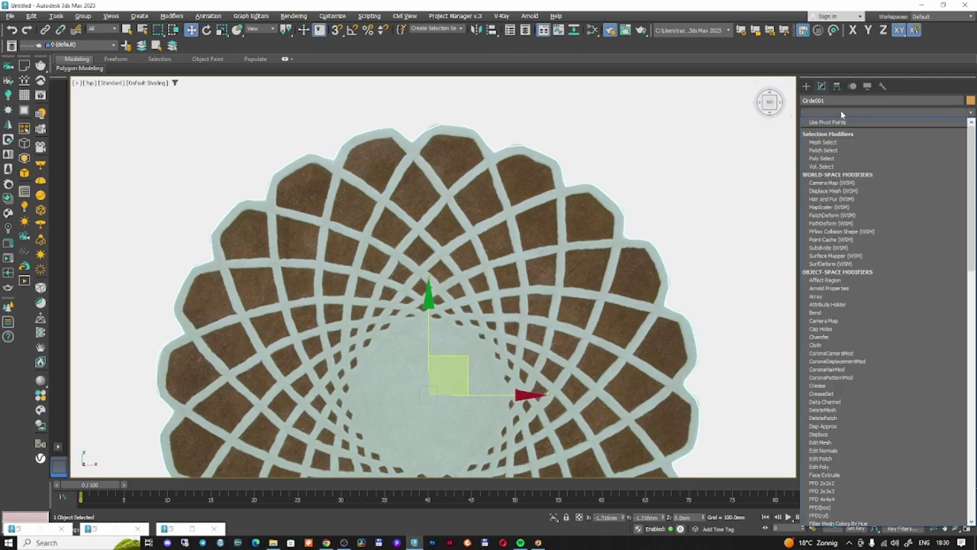
type("turbo")
key("Return")
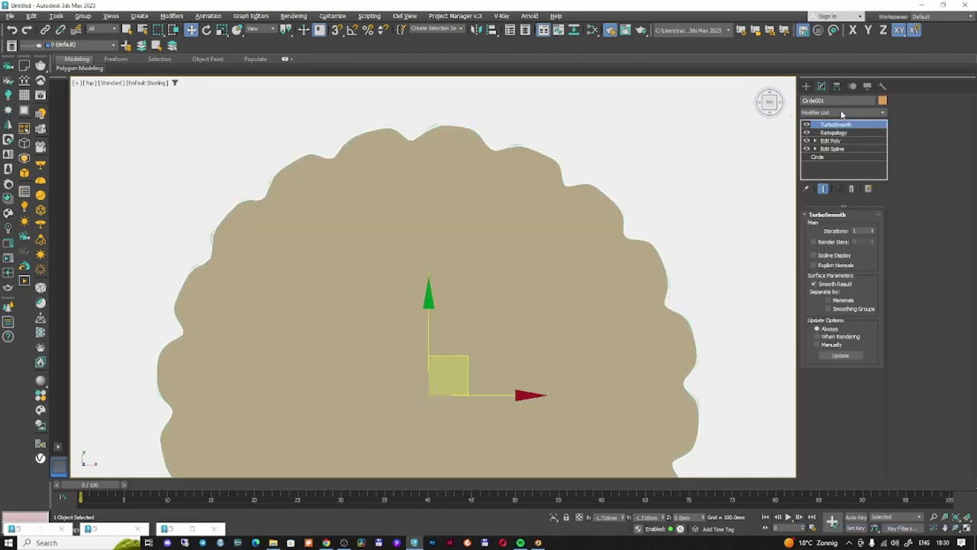
scroll(565, 229, "down", 3)
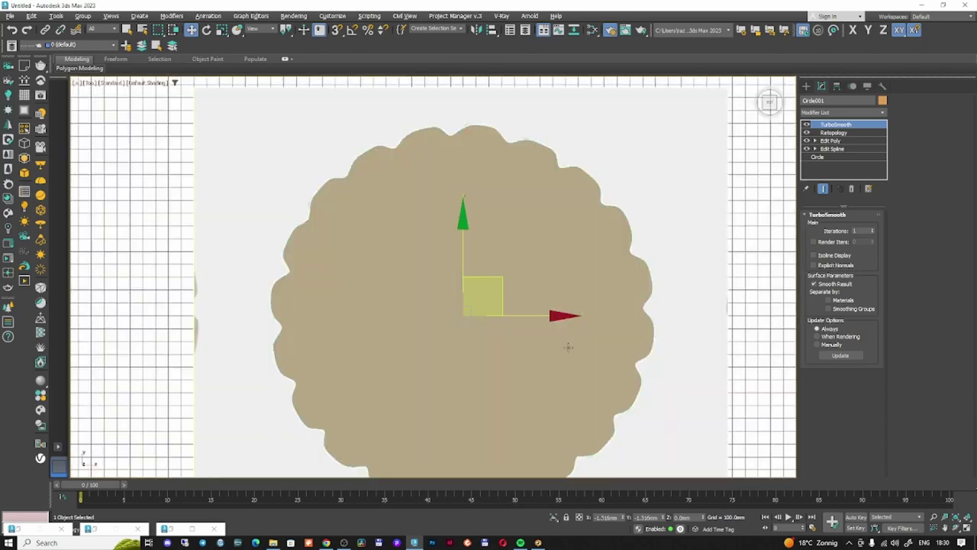
middle_click_drag(568, 348, 557, 259)
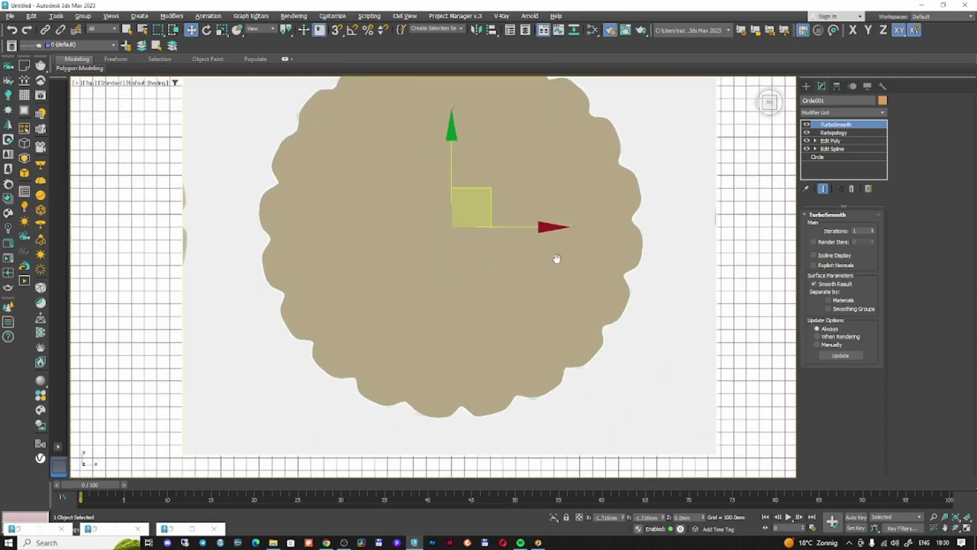
Delete the TurboSmooth modifier from the rug's modifier stack.
right_click(838, 125)
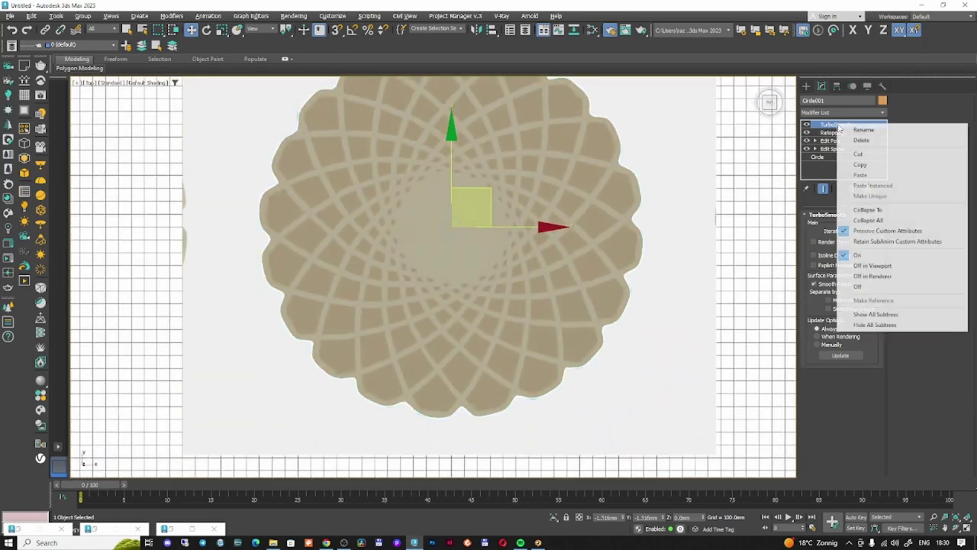
left_click(843, 133)
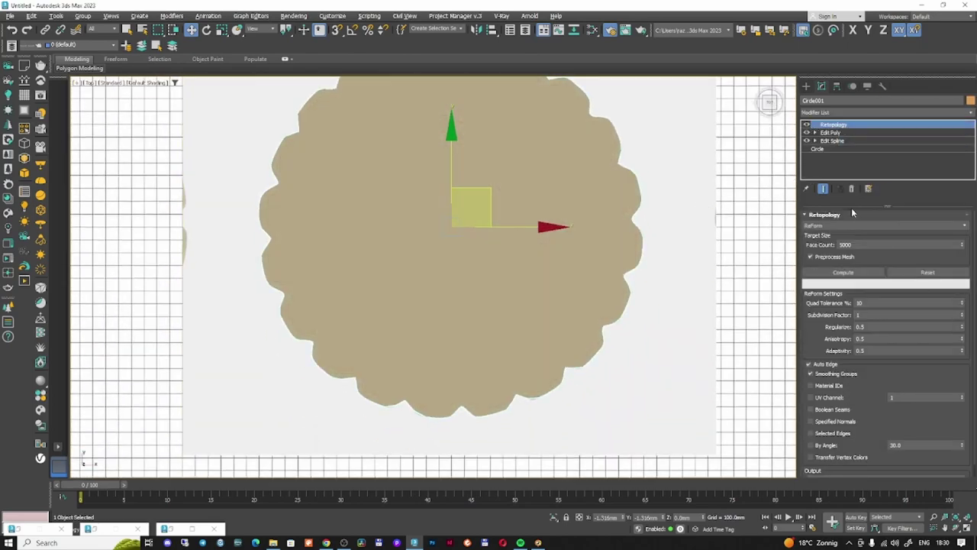
Set the Retopology face count to 15000 and recompute the rug mesh.
left_click(841, 245)
left_click(843, 273)
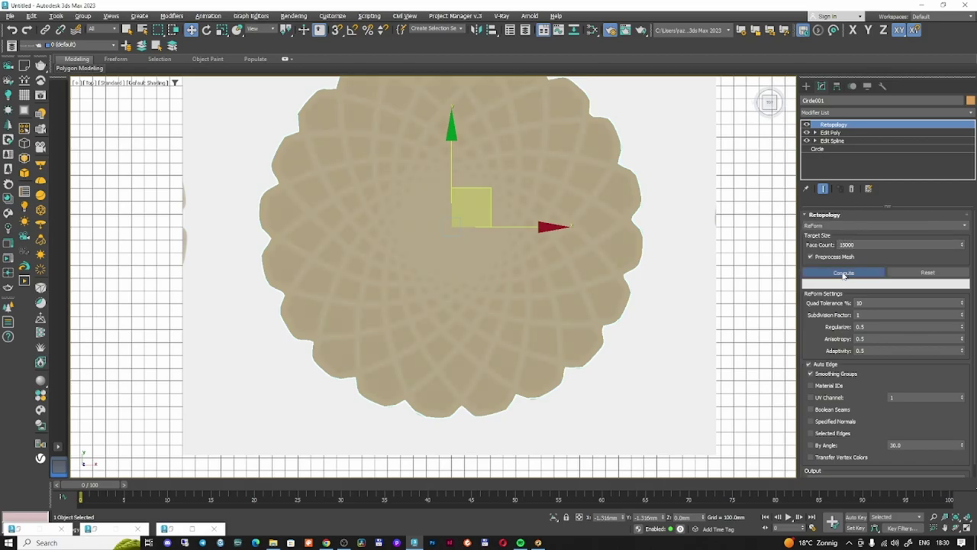